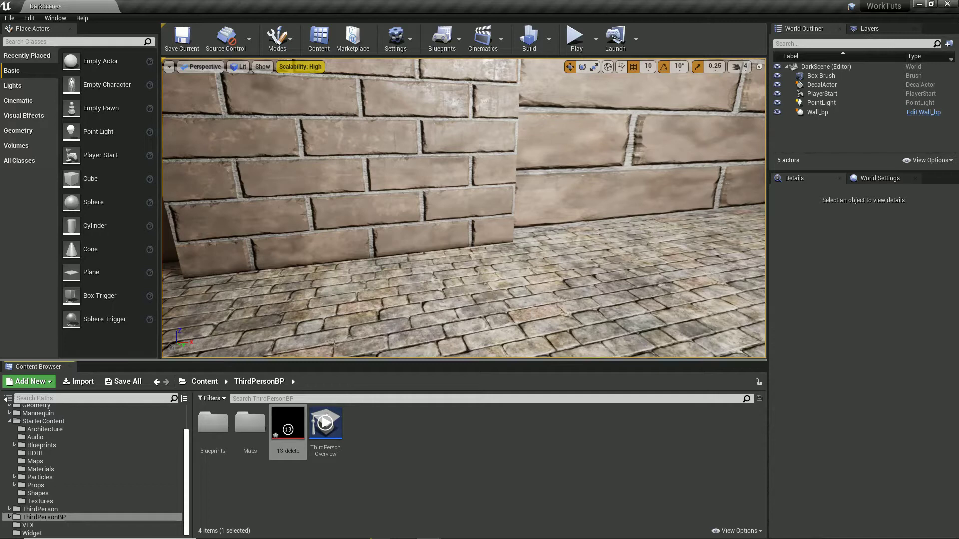
# Step: Play-test the level, walk the character up to the brick wall, try the flashlight on it, and end the session
pyautogui.click(578, 44)
pyautogui.click(507, 244)
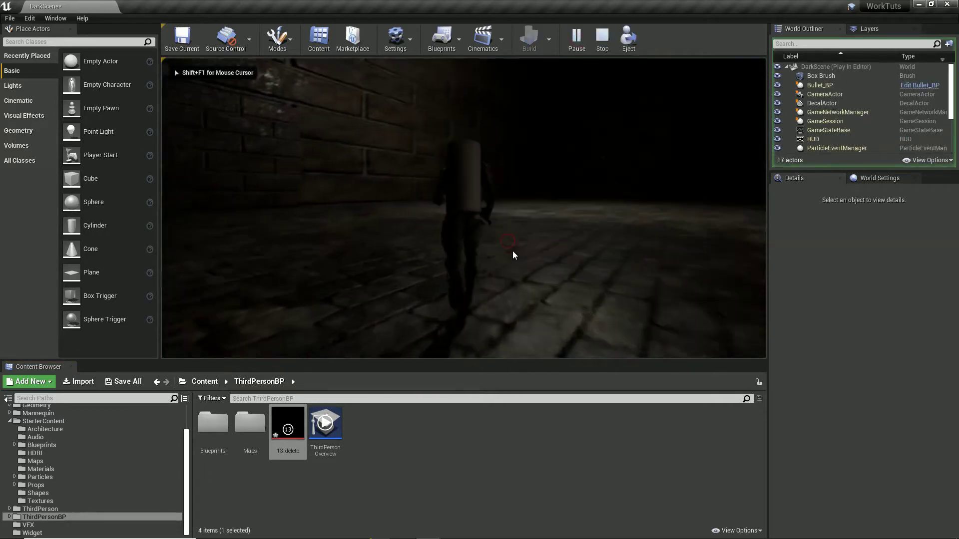
pyautogui.press('w')
pyautogui.press('w')
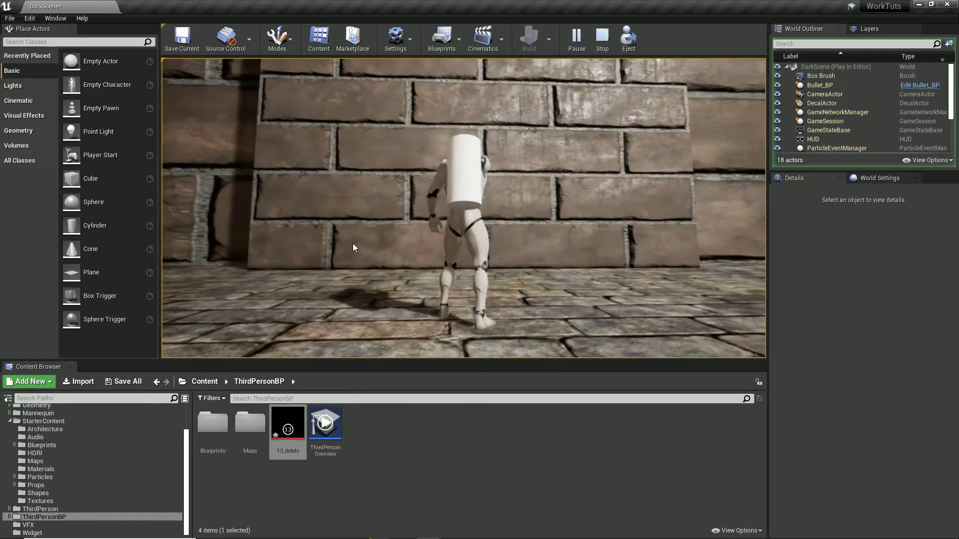
pyautogui.press('w')
pyautogui.click(386, 244)
pyautogui.moveTo(386, 244); pyautogui.dragTo(416, 268)
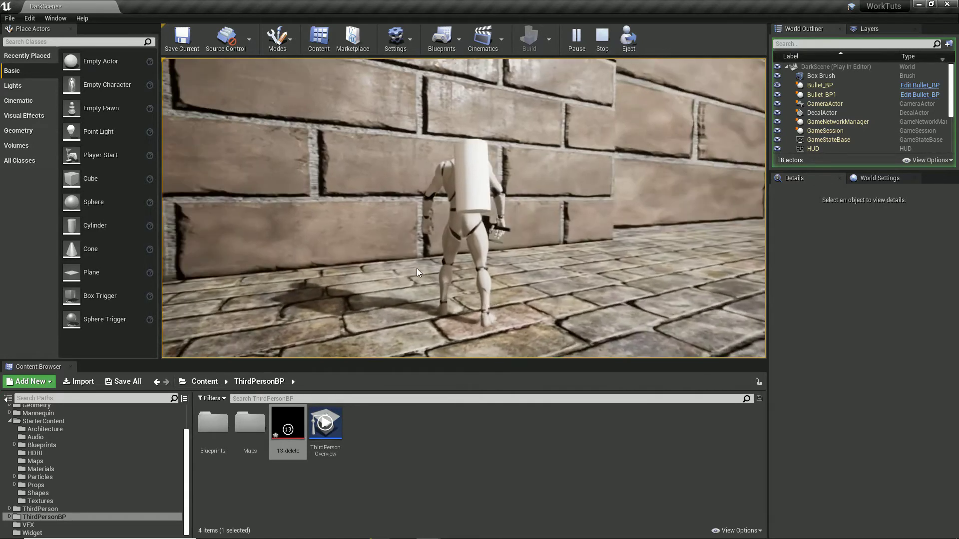
pyautogui.click(412, 266)
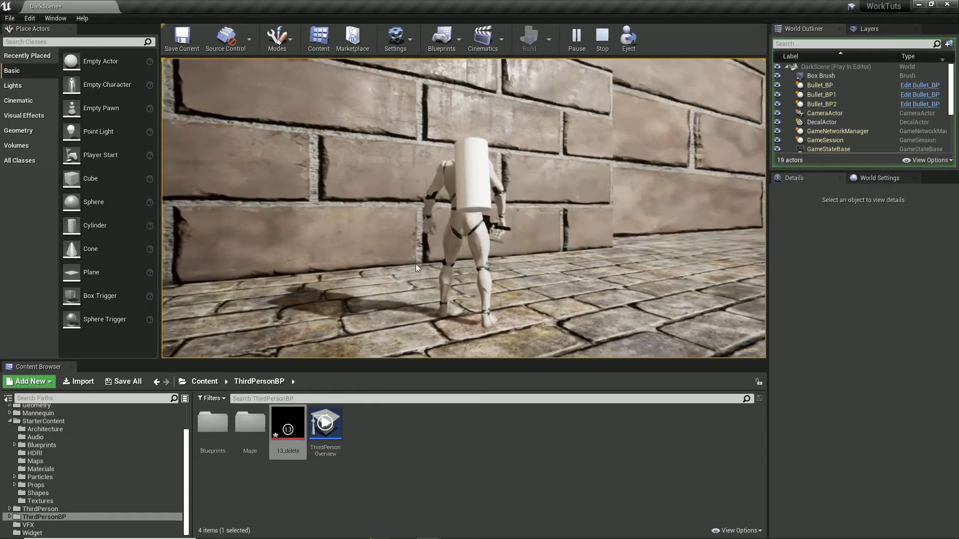
pyautogui.press('Escape')
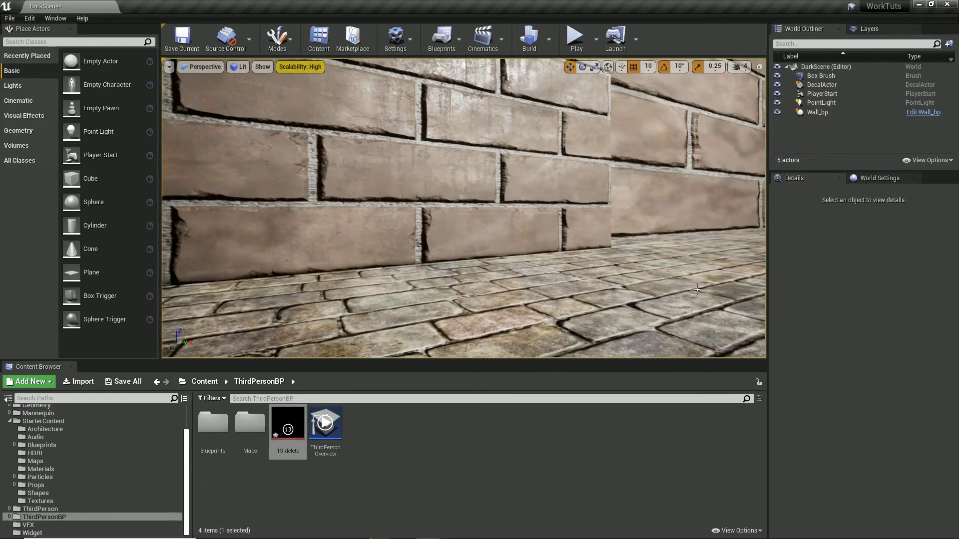
# Step: Open the M_Brick_Clay_New material graph and move the Direction parameter node away from the SphereMask nodes
pyautogui.hotkey('alt', 'Tab')
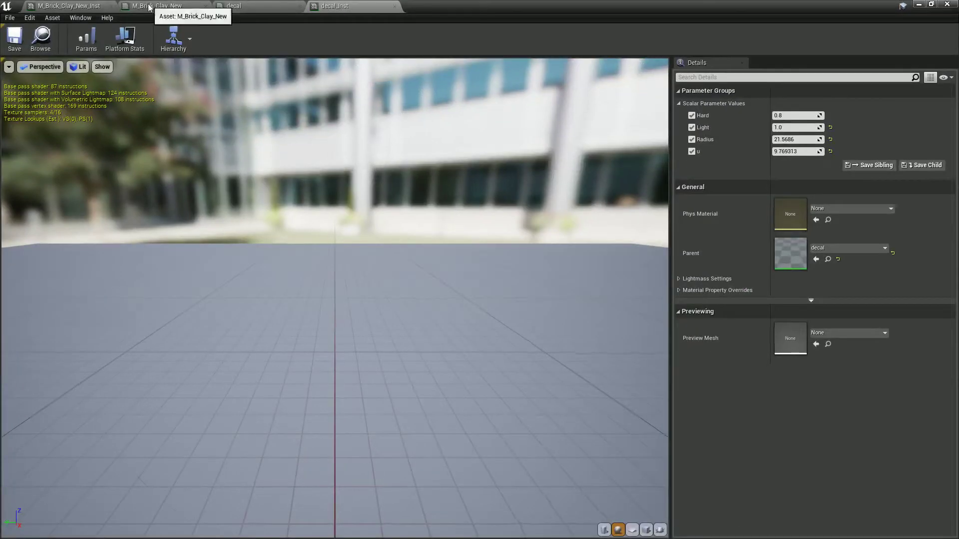
pyautogui.click(148, 7)
pyautogui.moveTo(523, 256); pyautogui.dragTo(588, 361, button='right')
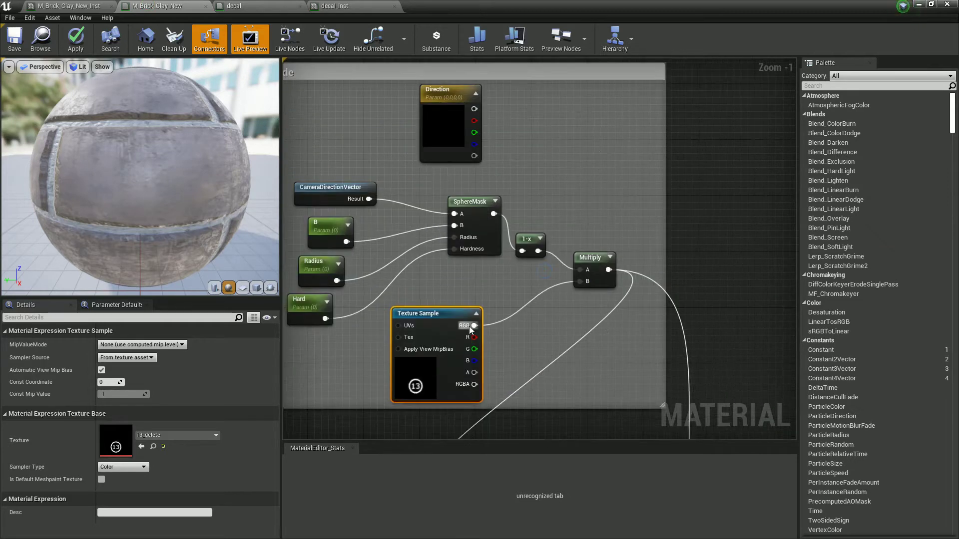
pyautogui.moveTo(481, 350); pyautogui.dragTo(453, 151, button='right')
pyautogui.moveTo(579, 151); pyautogui.dragTo(570, 176, button='right')
pyautogui.moveTo(493, 130); pyautogui.dragTo(709, 154)
pyautogui.moveTo(332, 219); pyautogui.dragTo(642, 143, button='right')
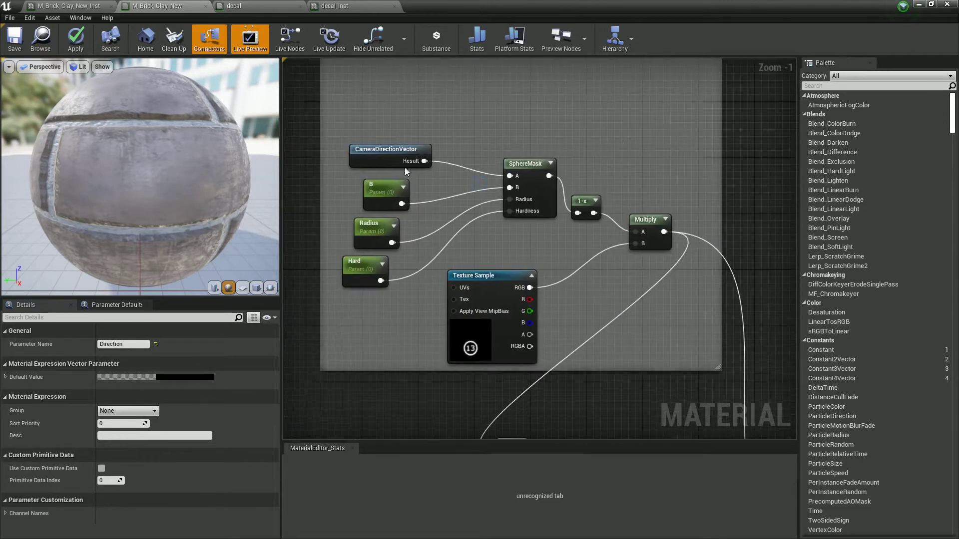
# Step: Rearrange the mask nodes, stacking CameraDirectionVector, B, Radius and Hard beside SphereMask and placing 1-x after it
pyautogui.moveTo(518, 171); pyautogui.dragTo(512, 102)
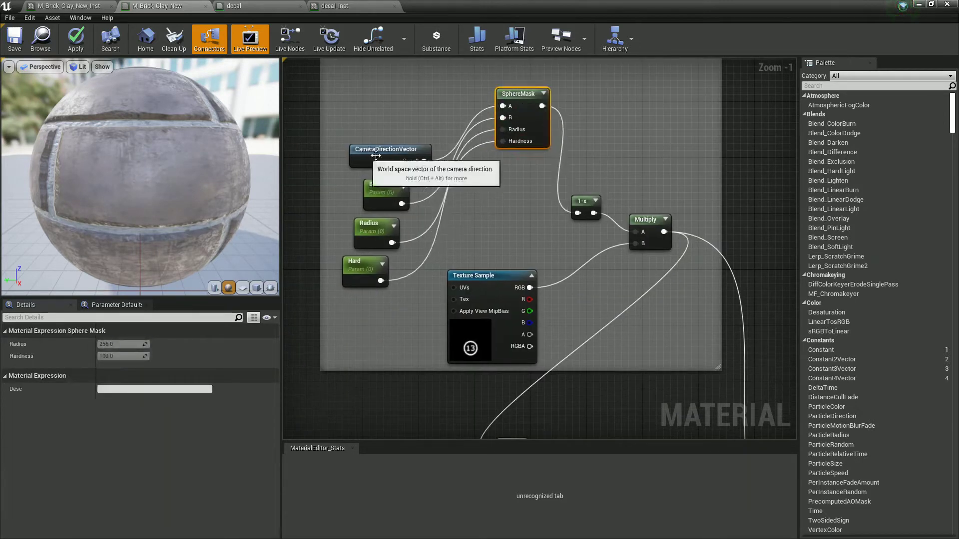
pyautogui.moveTo(381, 155); pyautogui.dragTo(381, 85)
pyautogui.moveTo(381, 191); pyautogui.dragTo(366, 128)
pyautogui.moveTo(373, 238); pyautogui.dragTo(369, 178)
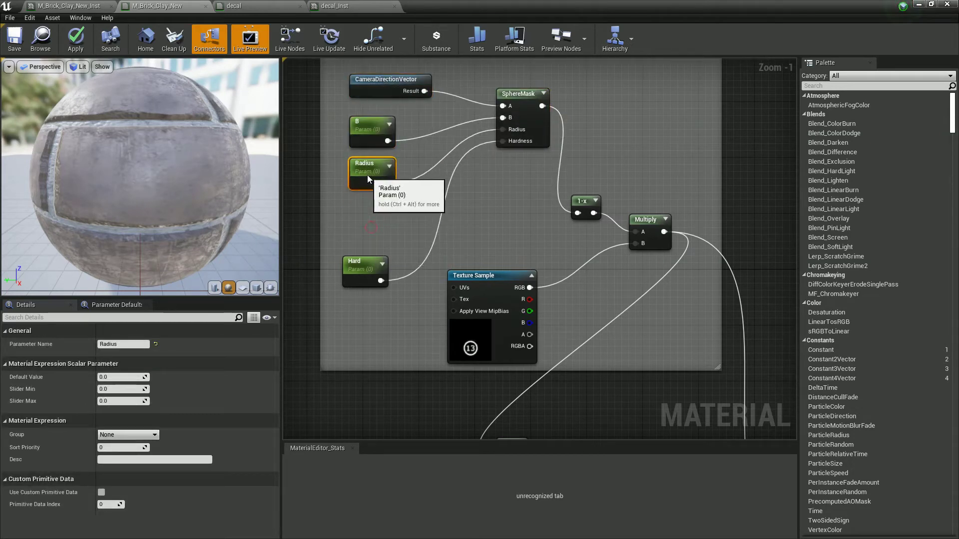
pyautogui.moveTo(355, 279); pyautogui.dragTo(362, 222)
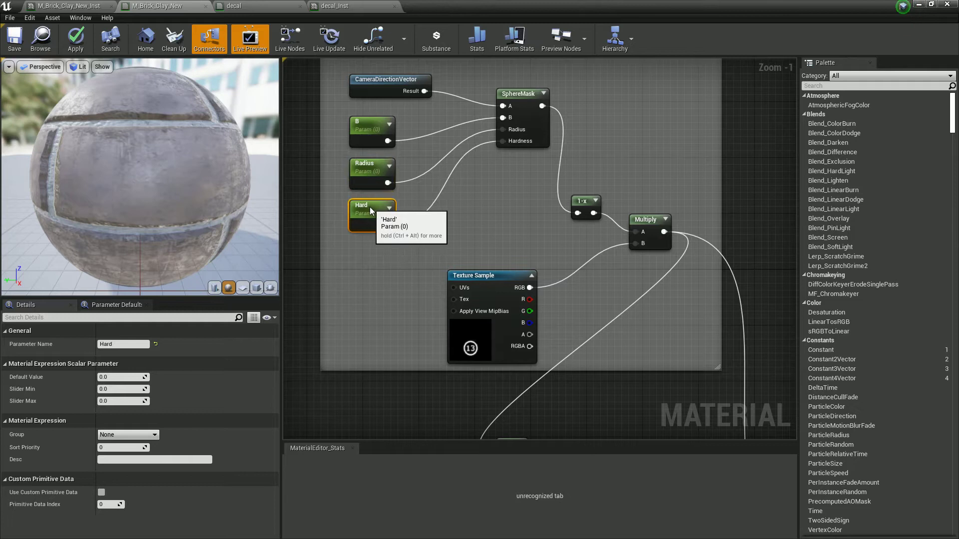
pyautogui.click(531, 95)
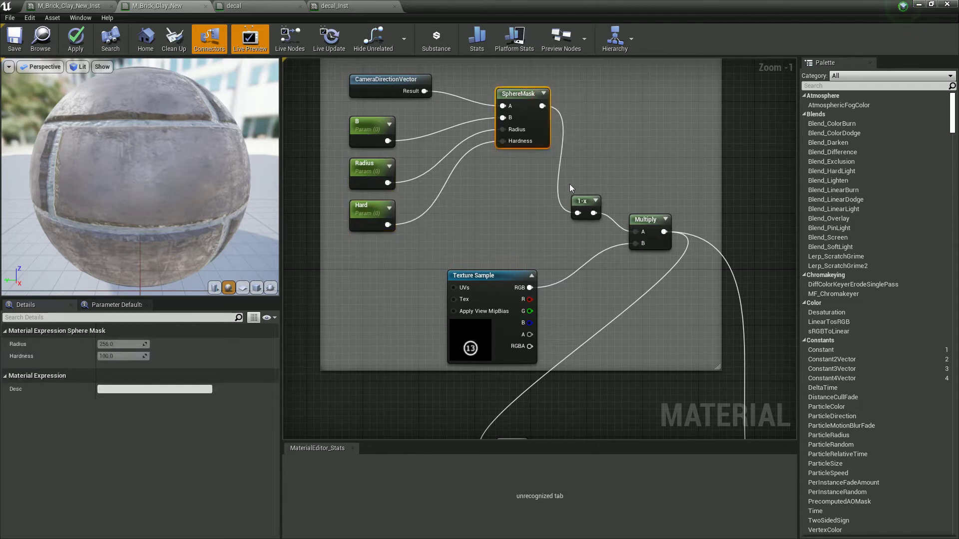
pyautogui.moveTo(587, 204); pyautogui.dragTo(582, 103)
# Step: Examine how the 13_delete texture sample is multiplied with the inverted sphere mask and passed on through the graph
pyautogui.moveTo(603, 247); pyautogui.dragTo(579, 190, button='right')
pyautogui.click(419, 222)
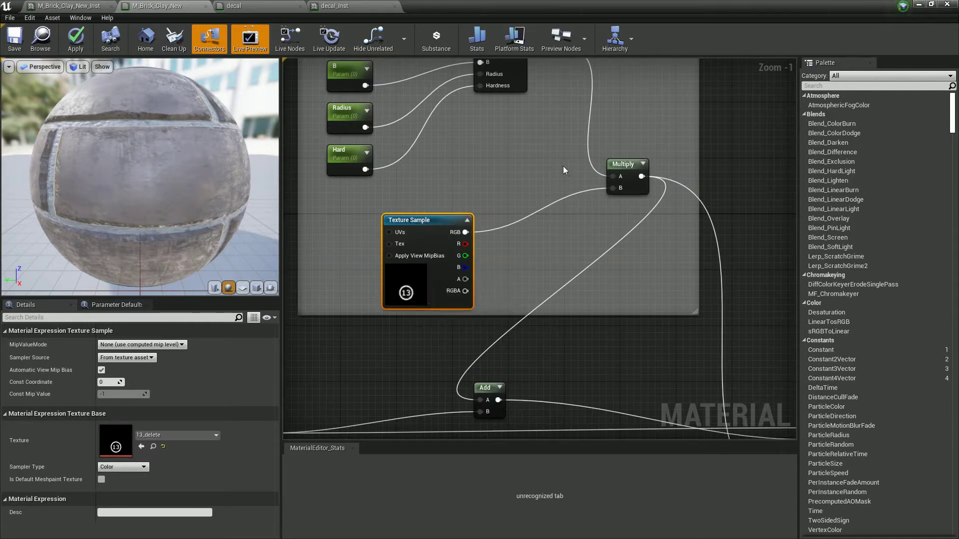
pyautogui.moveTo(563, 171); pyautogui.dragTo(561, 234, button='right')
pyautogui.moveTo(335, 262); pyautogui.dragTo(567, 83)
pyautogui.moveTo(589, 264); pyautogui.dragTo(555, 172, button='right')
pyautogui.scroll(-1, 612, 218)
pyautogui.click(556, 126)
pyautogui.moveTo(553, 295); pyautogui.dragTo(476, 226, button='right')
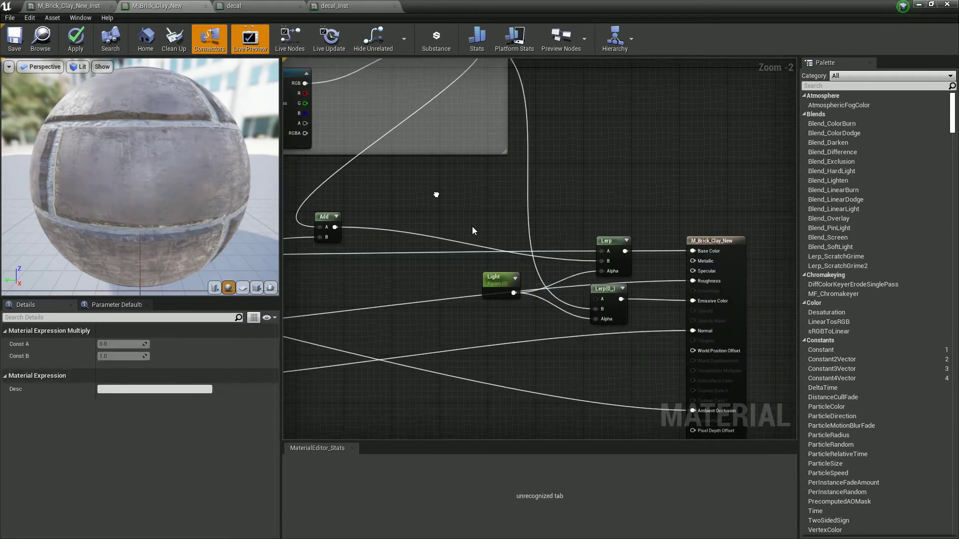
# Step: Reposition the Add node and the Light parameter node feeding the two Lerp nodes near the material output
pyautogui.moveTo(334, 217); pyautogui.dragTo(368, 217)
pyautogui.click(708, 242)
pyautogui.moveTo(554, 265); pyautogui.dragTo(523, 221, button='right')
pyautogui.moveTo(563, 268); pyautogui.dragTo(510, 188, button='right')
pyautogui.click(561, 256)
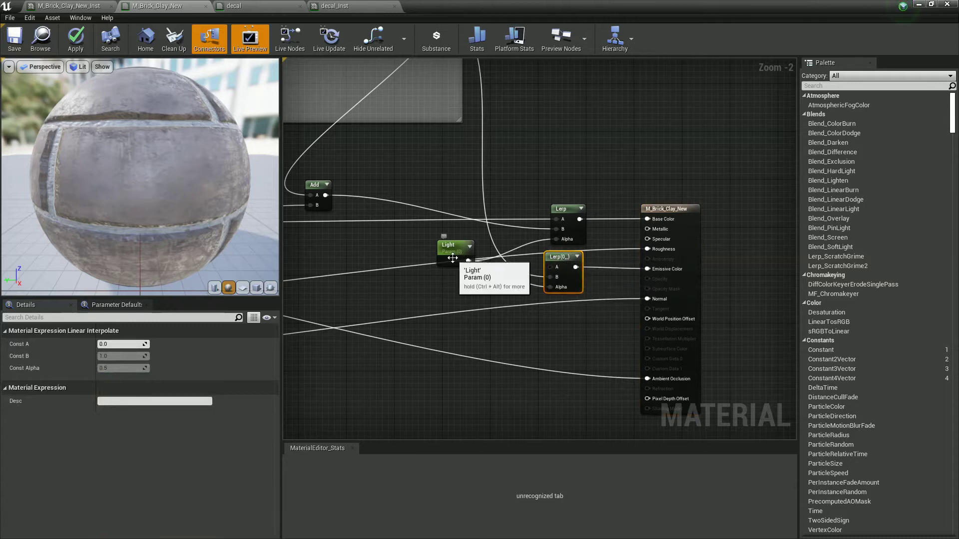
pyautogui.moveTo(454, 253)
pyautogui.mouseDown()
pyautogui.moveTo(445, 212)
pyautogui.moveTo(423, 258)
pyautogui.moveTo(448, 239)
pyautogui.mouseUp()
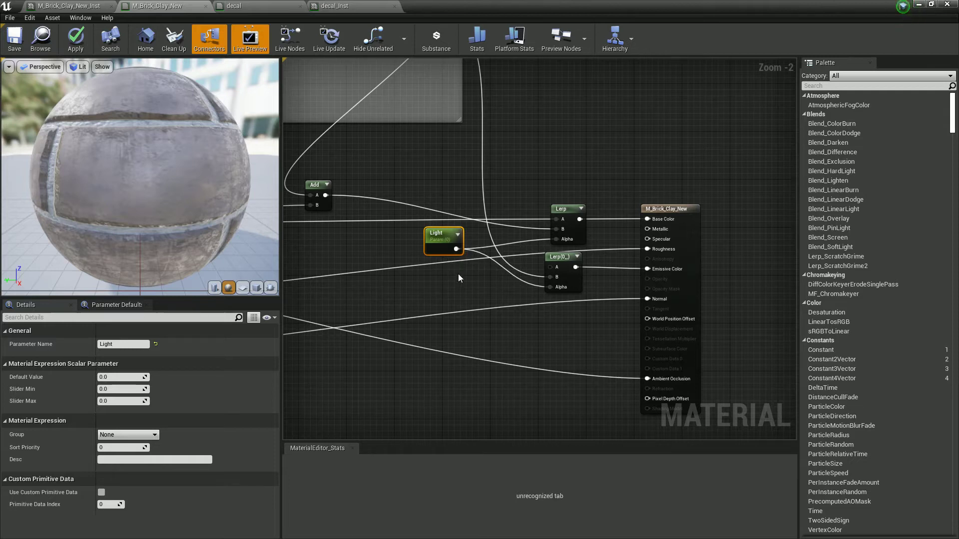
pyautogui.moveTo(447, 238)
pyautogui.mouseDown()
pyautogui.moveTo(466, 236)
pyautogui.moveTo(456, 238)
pyautogui.mouseUp()
# Step: Open M_Brick_Clay_New_Inst, float its window over the level editor, and enable the Light parameter override at 1.0
pyautogui.moveTo(418, 189); pyautogui.dragTo(436, 127, button='right')
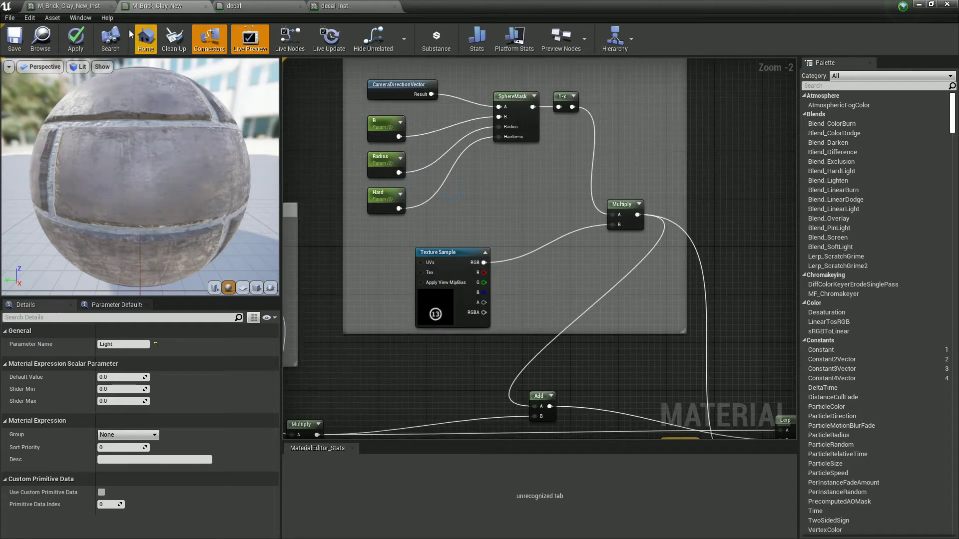
pyautogui.click(386, 209)
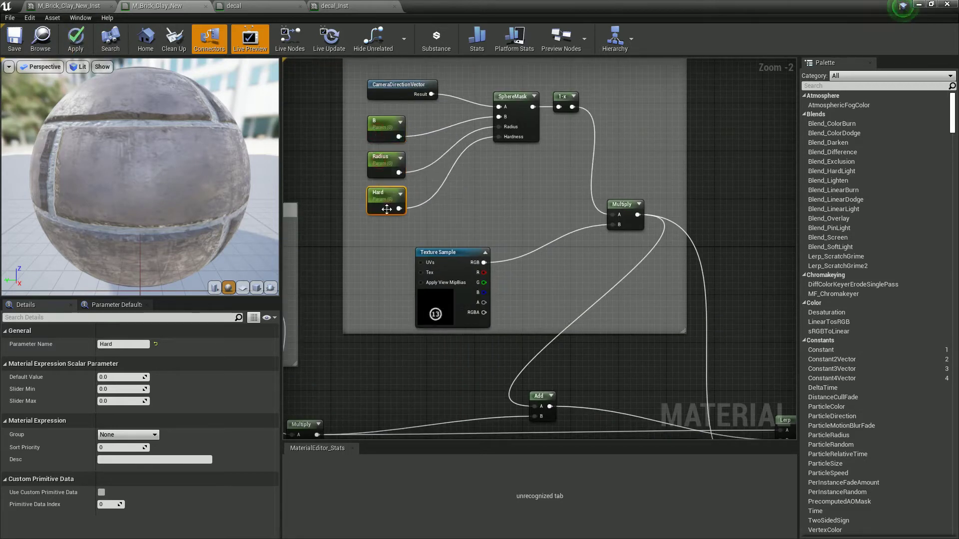
pyautogui.click(80, 9)
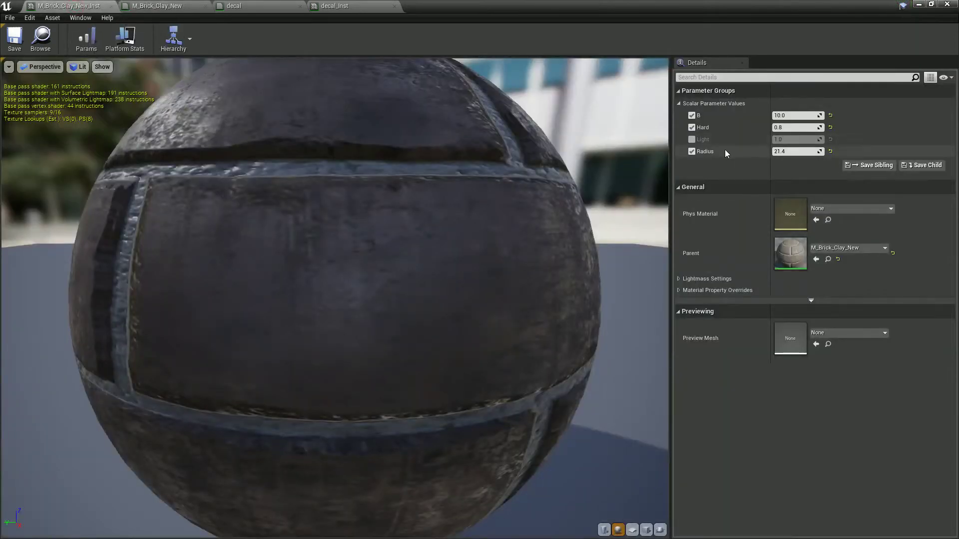
pyautogui.click(789, 116)
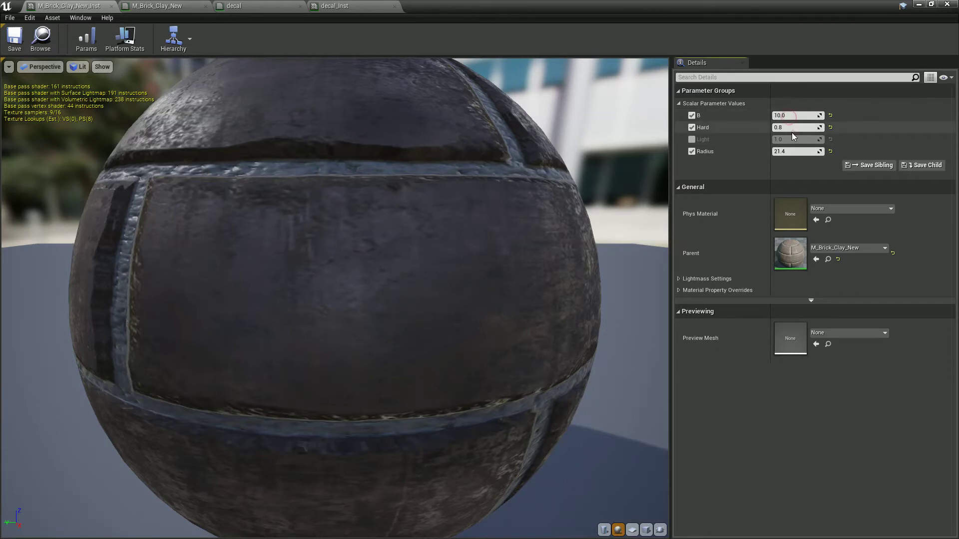
pyautogui.moveTo(586, 7); pyautogui.dragTo(567, 206)
pyautogui.click(697, 342)
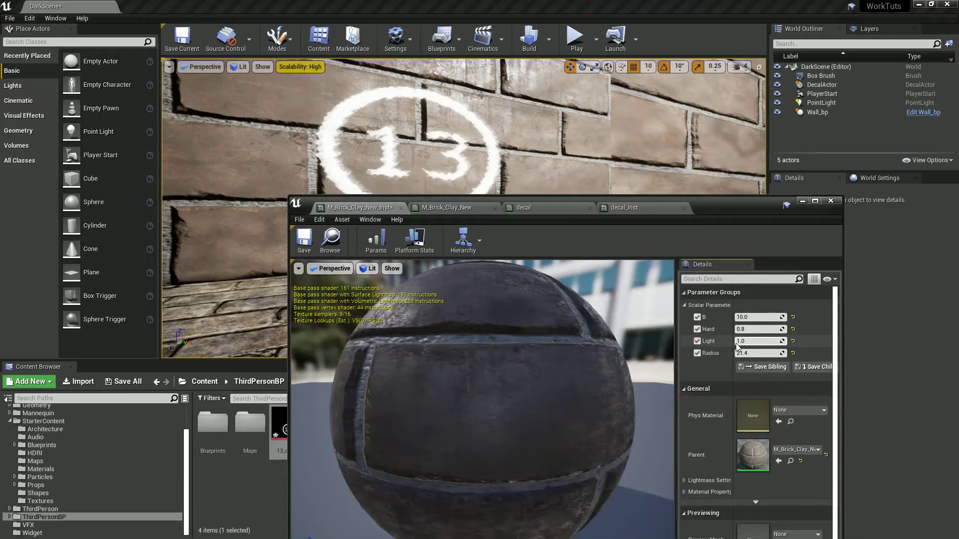
pyautogui.moveTo(712, 206); pyautogui.dragTo(569, 256)
pyautogui.moveTo(530, 158); pyautogui.dragTo(564, 153, button='right')
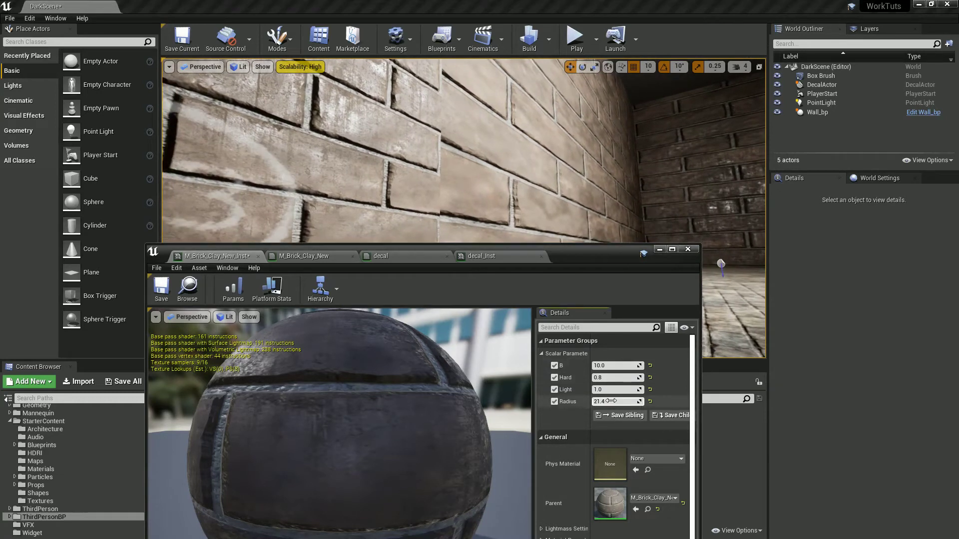
# Step: Tune the instance's wall mask by setting Radius to 15.496552 and B to 7.329023
pyautogui.moveTo(620, 400); pyautogui.dragTo(605, 400)
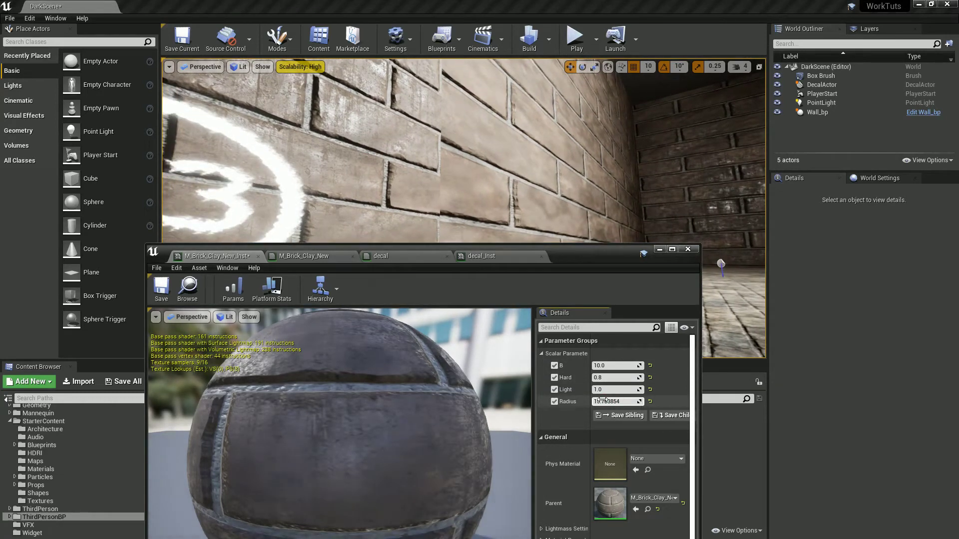
pyautogui.moveTo(570, 214); pyautogui.dragTo(536, 180, button='right')
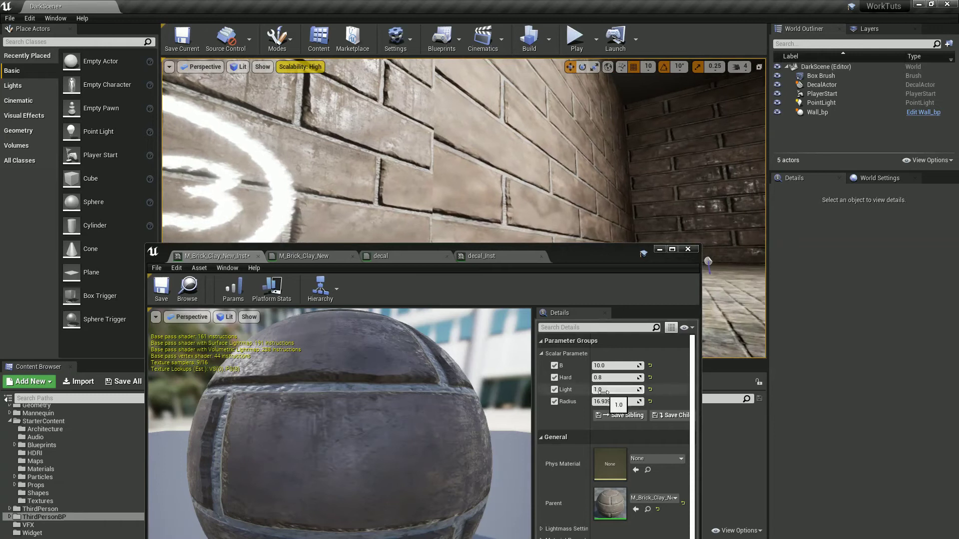
pyautogui.moveTo(607, 378); pyautogui.dragTo(584, 378)
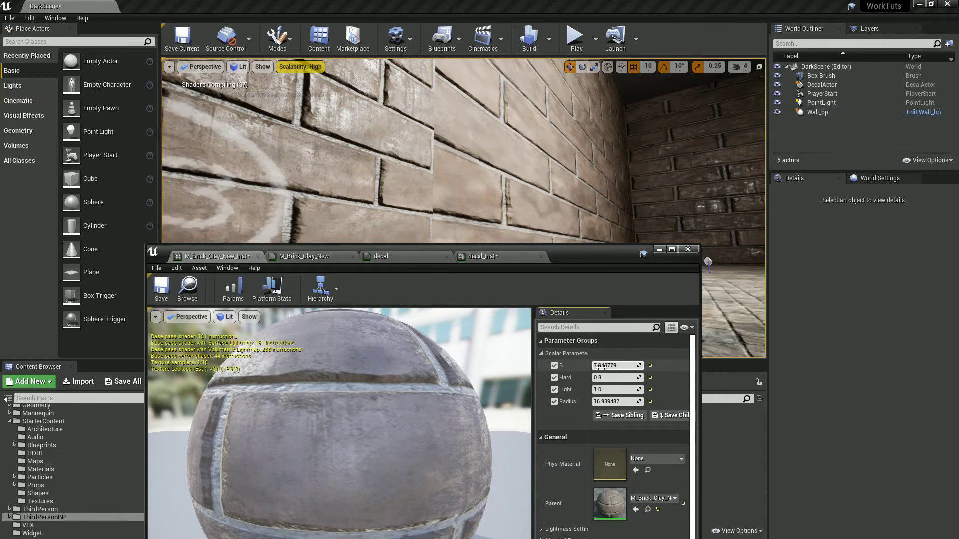
pyautogui.moveTo(535, 214)
pyautogui.mouseDown(button='right')
pyautogui.moveTo(554, 205)
pyautogui.moveTo(497, 222)
pyautogui.moveTo(385, 189)
pyautogui.moveTo(495, 192)
pyautogui.moveTo(535, 216)
pyautogui.moveTo(551, 212)
pyautogui.moveTo(540, 211)
pyautogui.mouseUp(button='right')
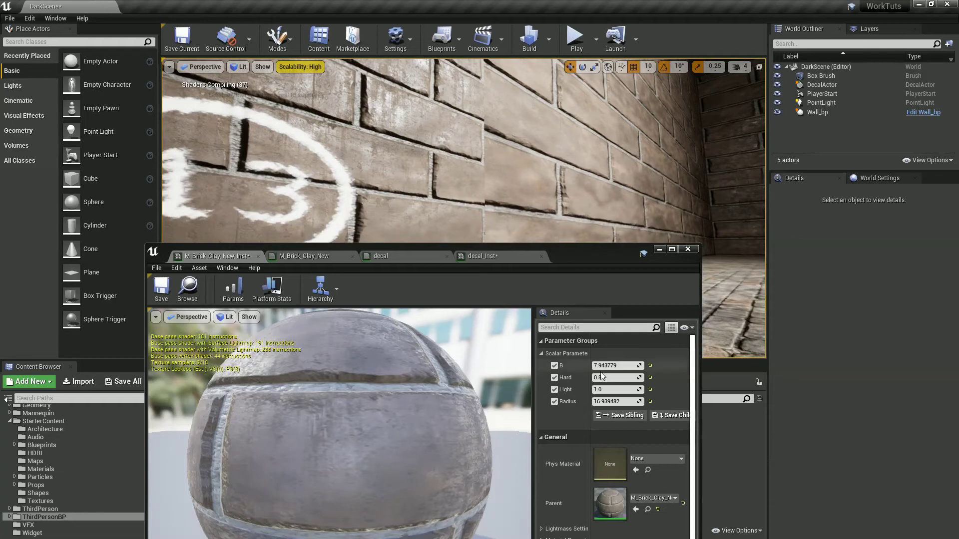
pyautogui.moveTo(609, 402); pyautogui.dragTo(619, 402)
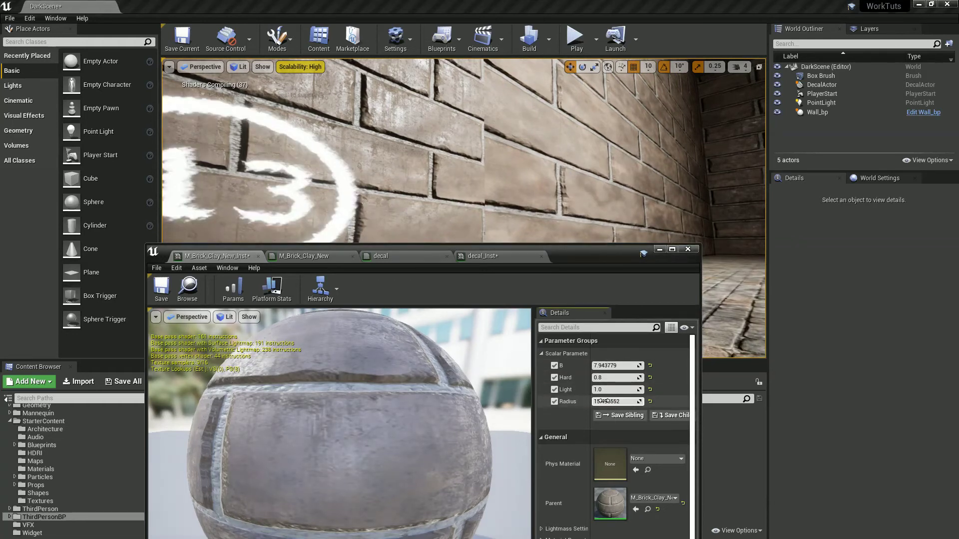
pyautogui.moveTo(613, 366); pyautogui.dragTo(606, 368)
pyautogui.moveTo(523, 205); pyautogui.dragTo(482, 225, button='right')
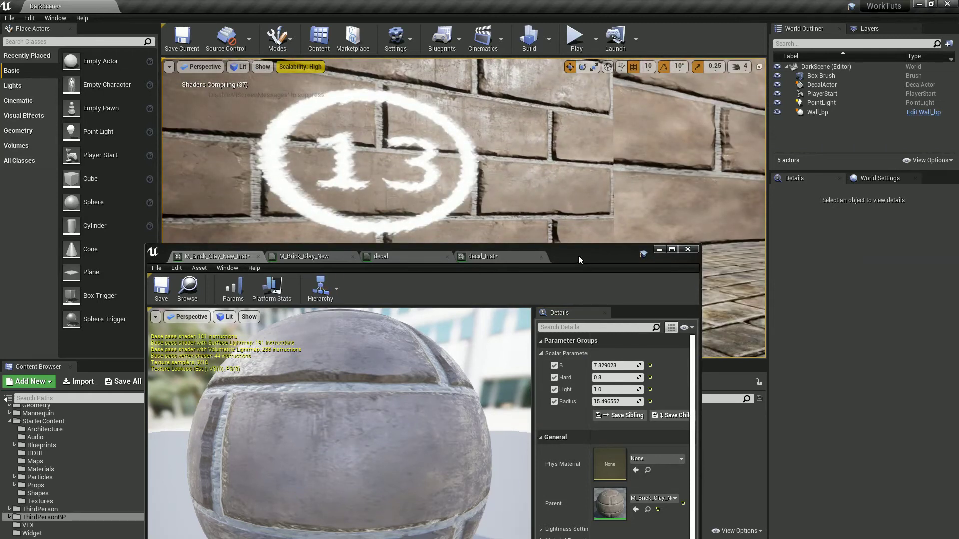
# Step: Clear the material window off the wall view, then open ThirdPersonCharacter from the Blueprints folder with its editor maximized
pyautogui.moveTo(579, 256); pyautogui.dragTo(669, 265)
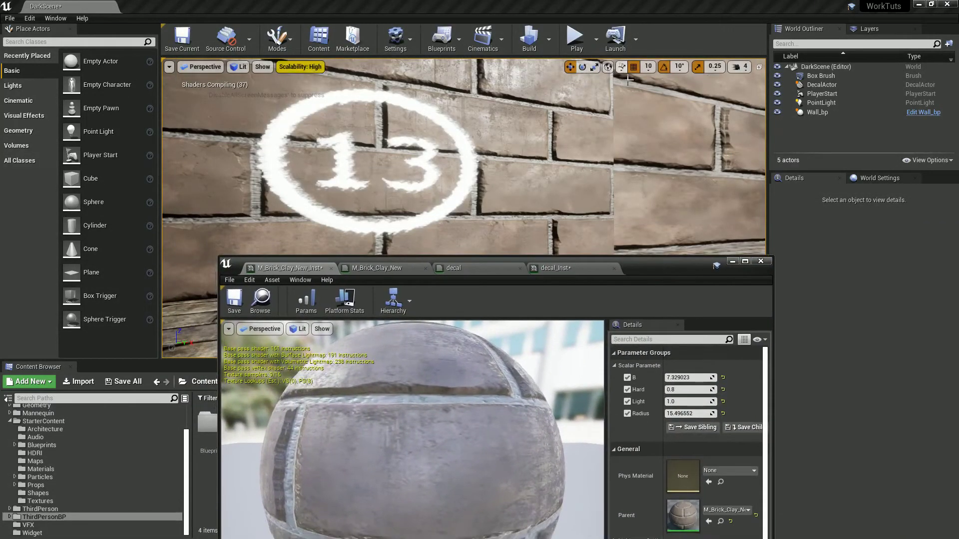
pyautogui.moveTo(603, 273); pyautogui.dragTo(699, 475)
pyautogui.moveTo(549, 150); pyautogui.dragTo(449, 157, button='right')
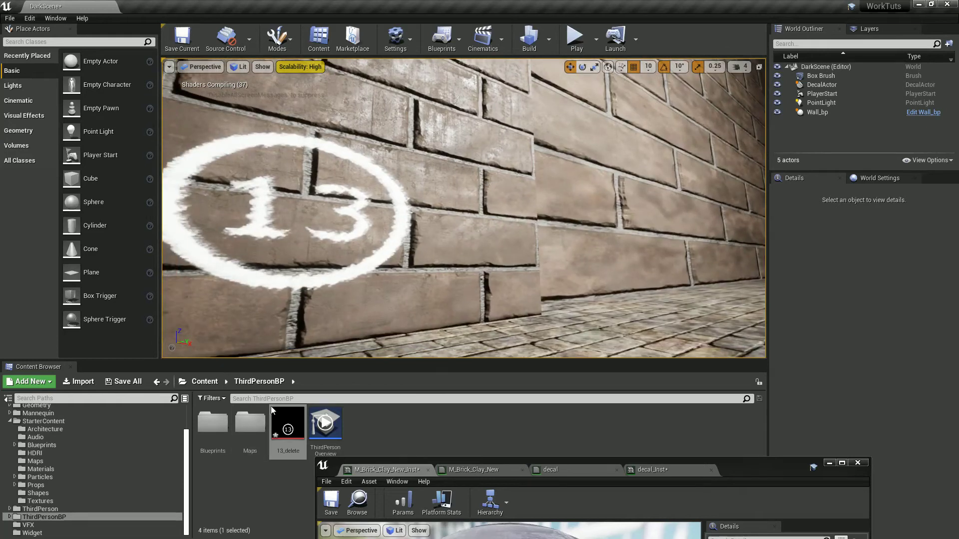
pyautogui.doubleClick(213, 423)
pyautogui.doubleClick(251, 422)
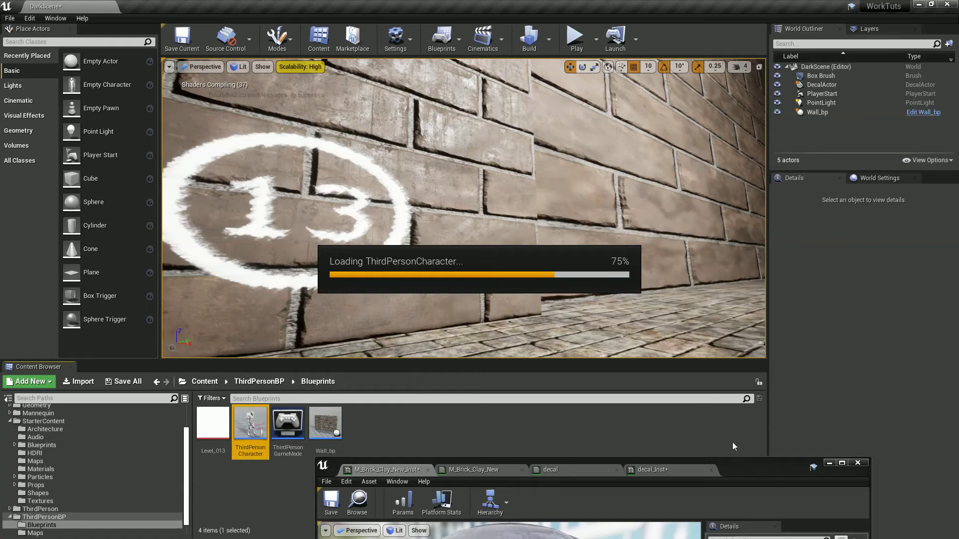
pyautogui.click(838, 465)
# Step: Examine the Direction vector parameter nodes in the Event Graph and the character's Box and SpotLight components
pyautogui.scroll(2, 409, 219)
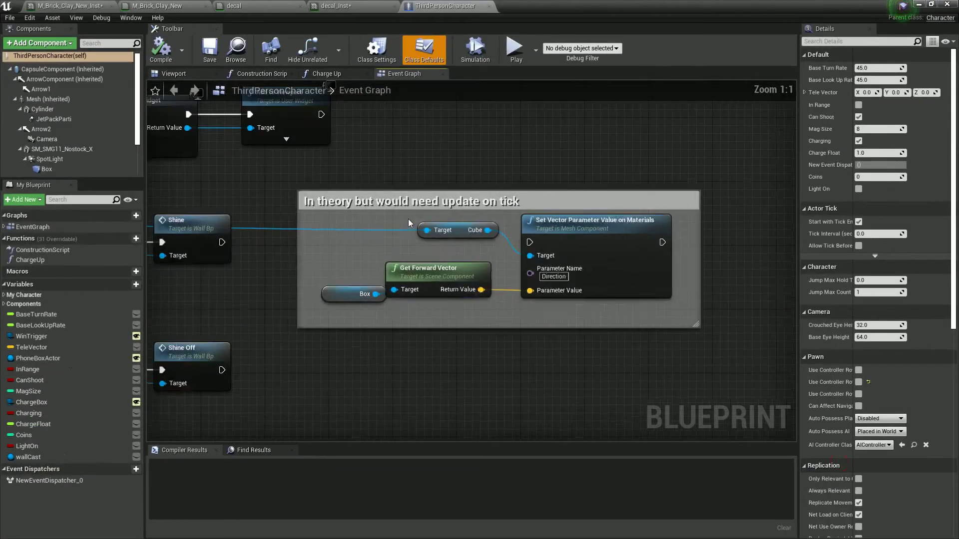
pyautogui.click(575, 222)
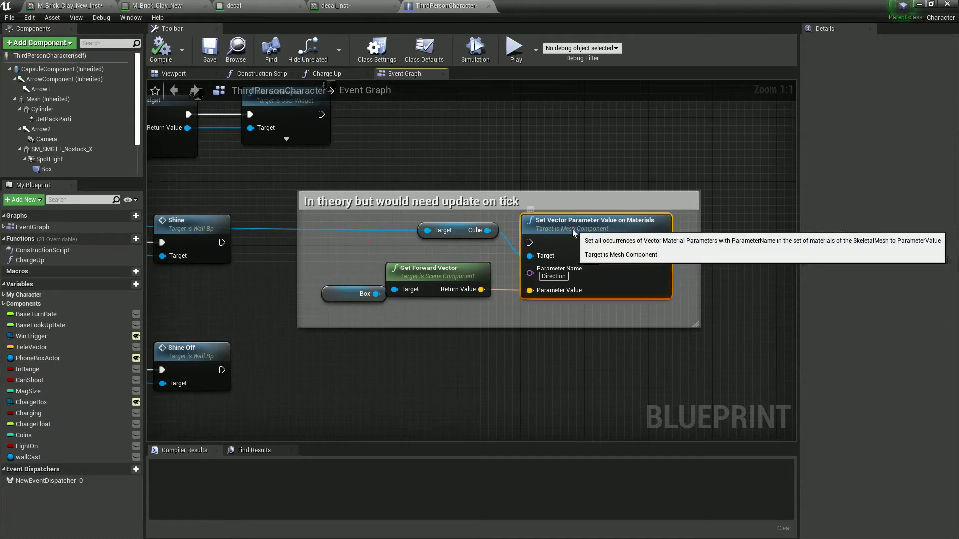
pyautogui.click(460, 230)
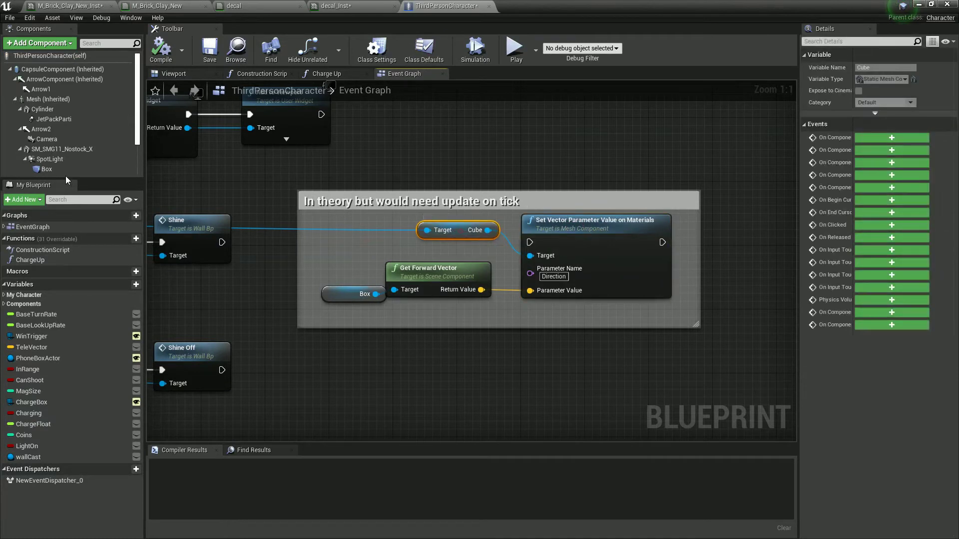
pyautogui.click(54, 170)
pyautogui.click(50, 159)
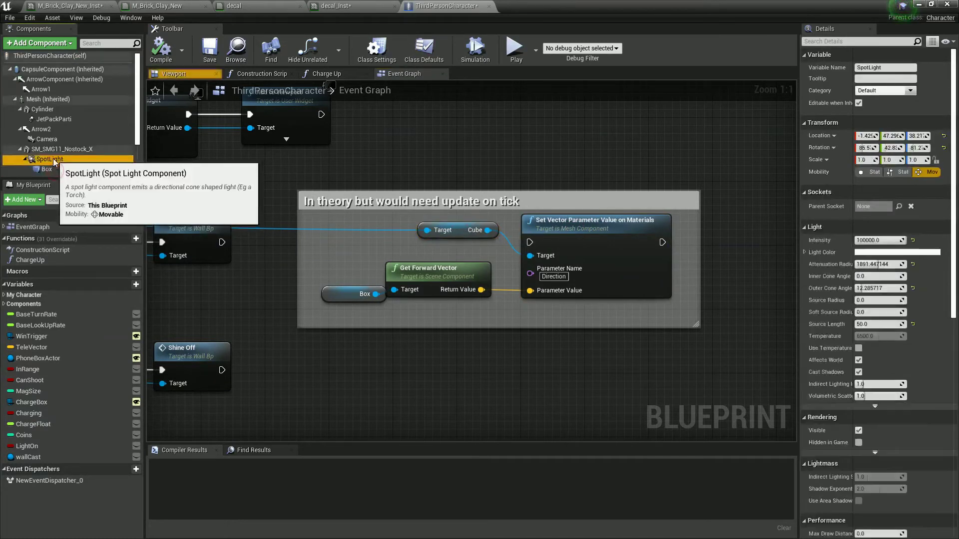
# Step: Space the Box reference node farther from Get Forward Vector in the comment group, then select the Set Vector Parameter Value on Materials node
pyautogui.click(64, 170)
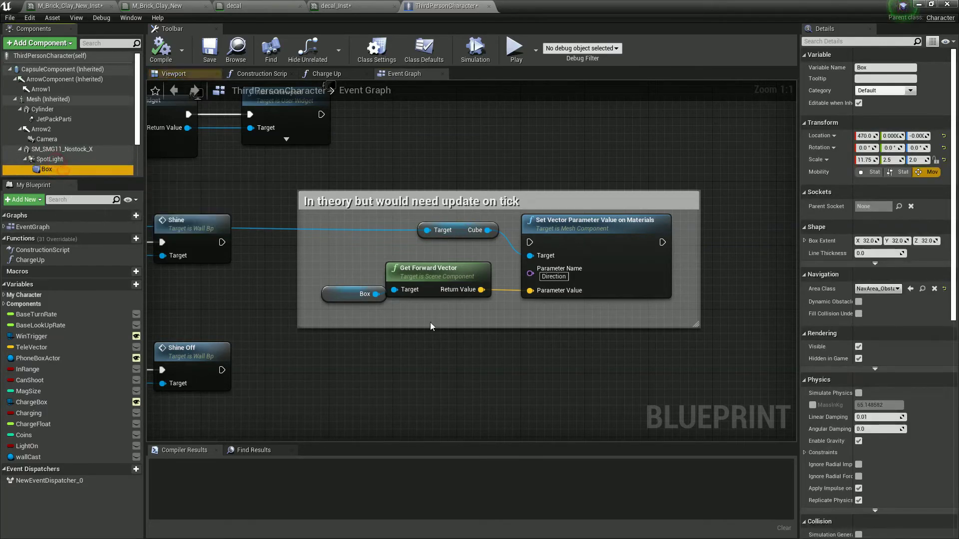
pyautogui.moveTo(328, 295); pyautogui.dragTo(311, 296)
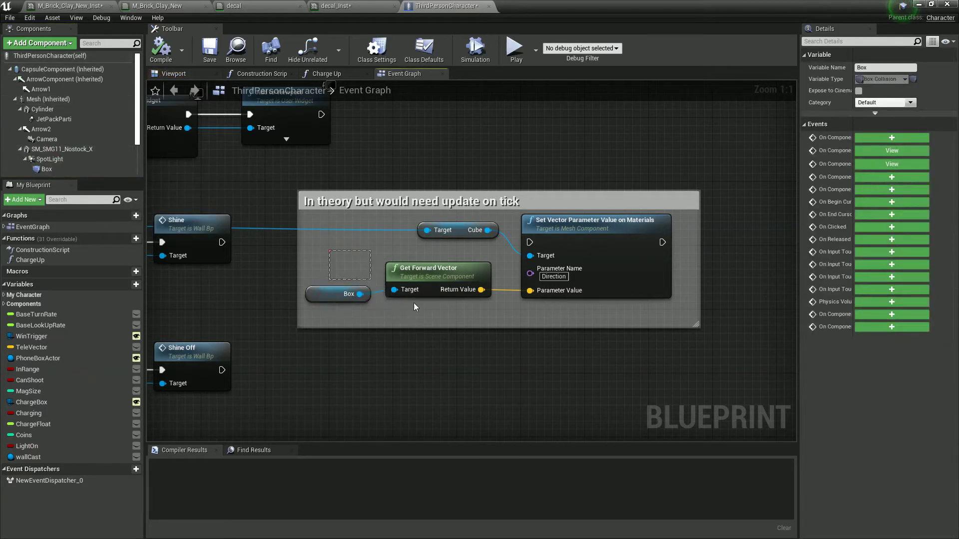
pyautogui.moveTo(414, 303); pyautogui.dragTo(442, 307)
pyautogui.click(573, 229)
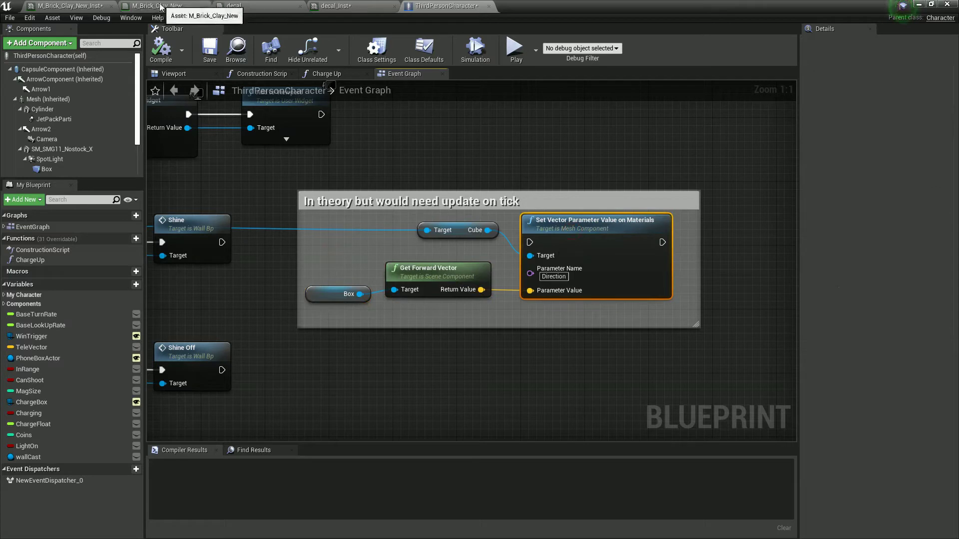
# Step: In the M_Brick_Clay_New material graph, move the Direction parameter node over to the Fade group, just above the CameraDirectionVector node
pyautogui.click(89, 7)
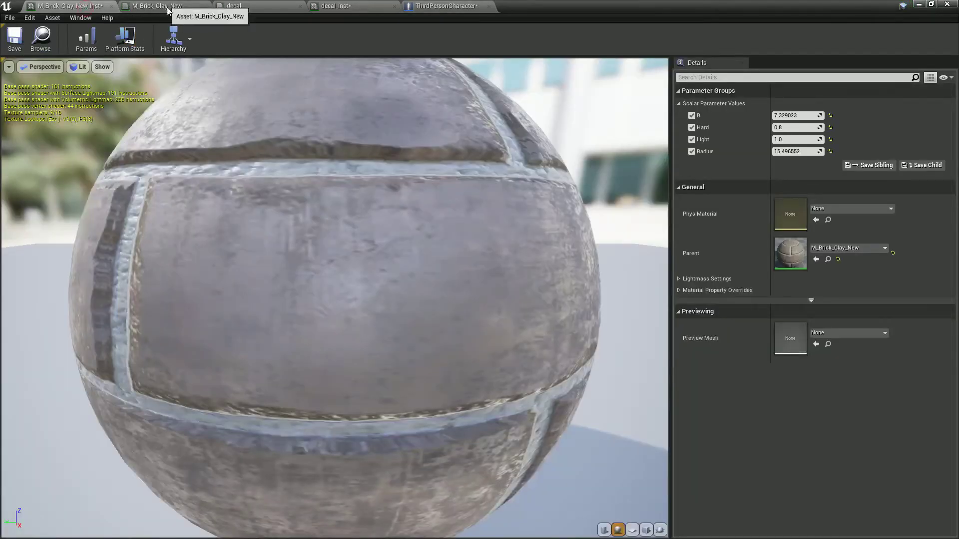
pyautogui.click(159, 6)
pyautogui.scroll(-4, 480, 260)
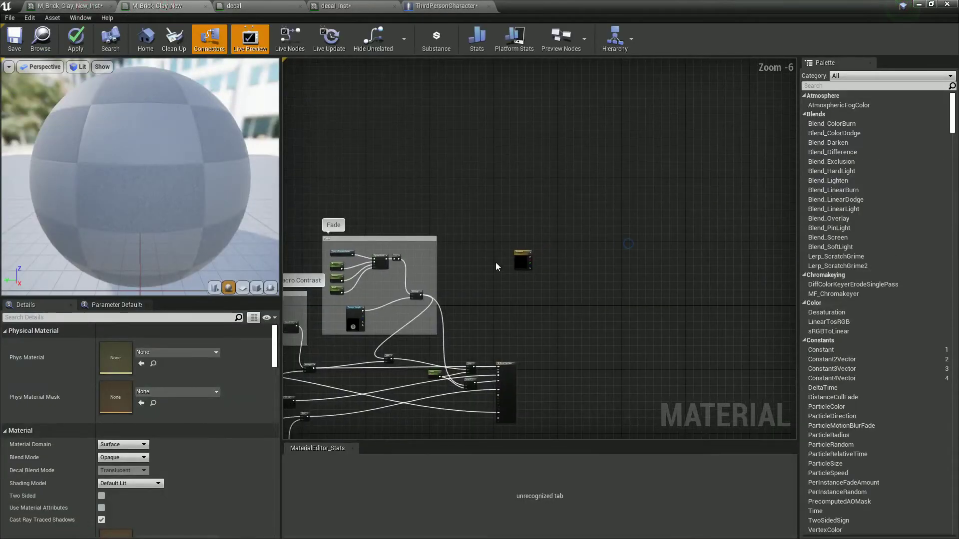
pyautogui.scroll(4, 504, 259)
pyautogui.moveTo(556, 254); pyautogui.dragTo(307, 253)
pyautogui.moveTo(395, 194); pyautogui.dragTo(684, 211, button='right')
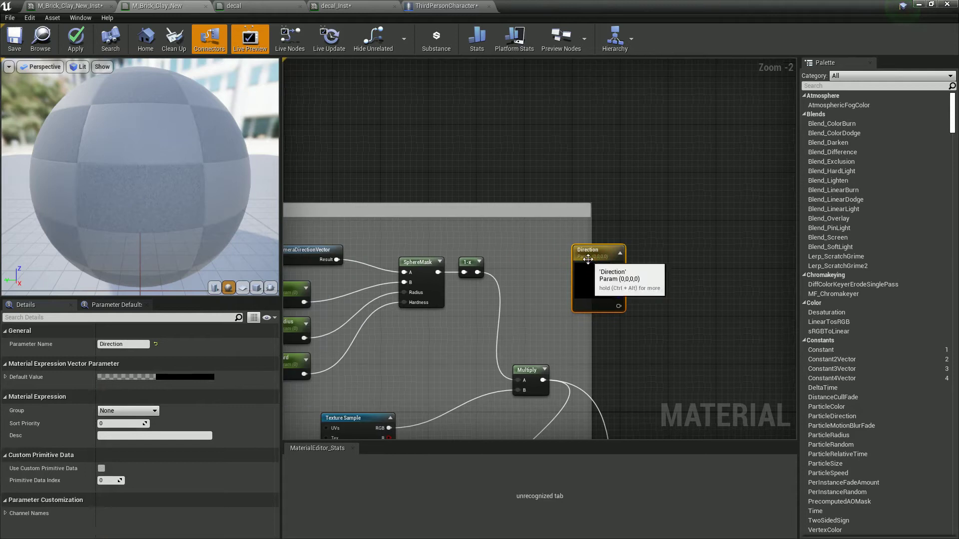
pyautogui.moveTo(588, 260); pyautogui.dragTo(338, 181)
pyautogui.moveTo(390, 168); pyautogui.dragTo(538, 166, button='right')
pyautogui.scroll(2, 499, 216)
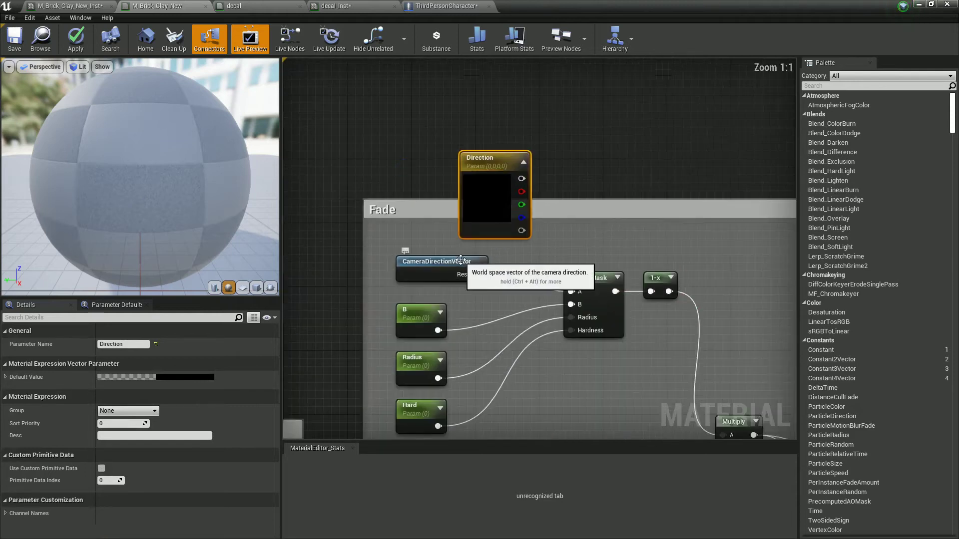
pyautogui.click(460, 260)
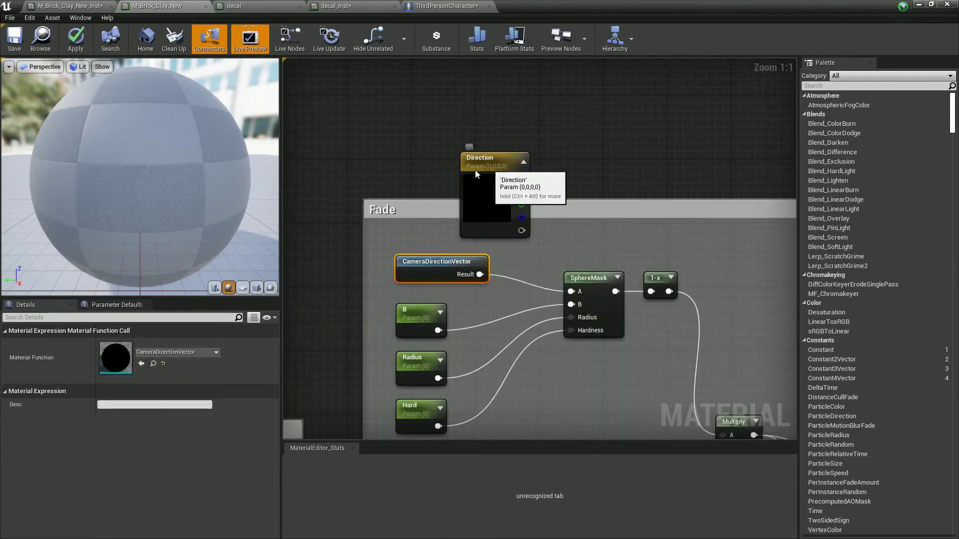
pyautogui.moveTo(476, 174); pyautogui.dragTo(452, 174)
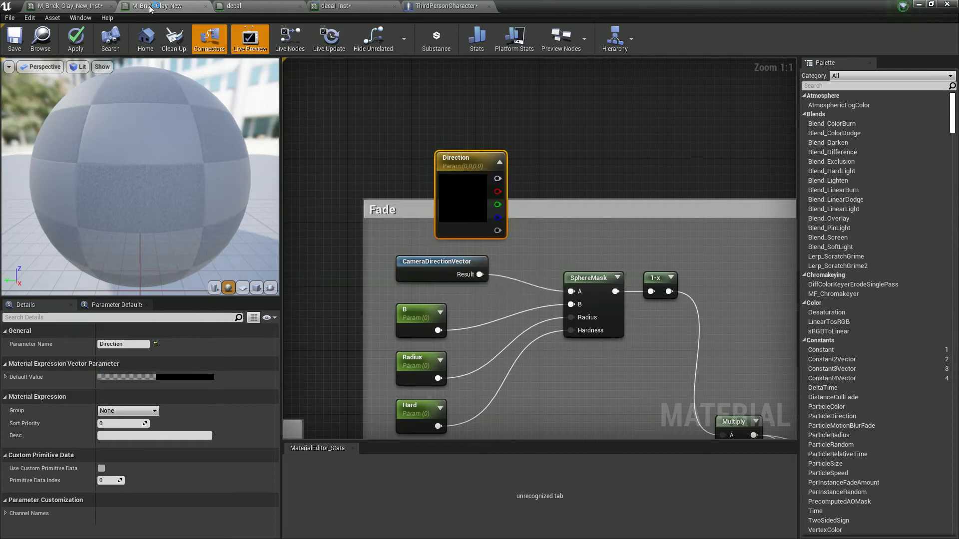
# Step: Return to ThirdPersonCharacter's Event Graph and examine the Direction parameter nodes inside the "In theory but would need update on tick" comment
pyautogui.click(80, 12)
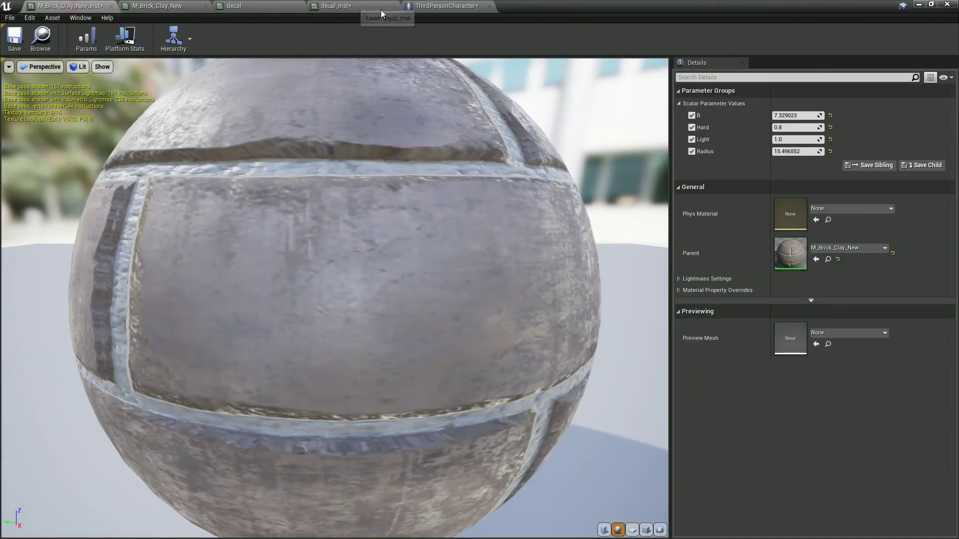
pyautogui.click(445, 7)
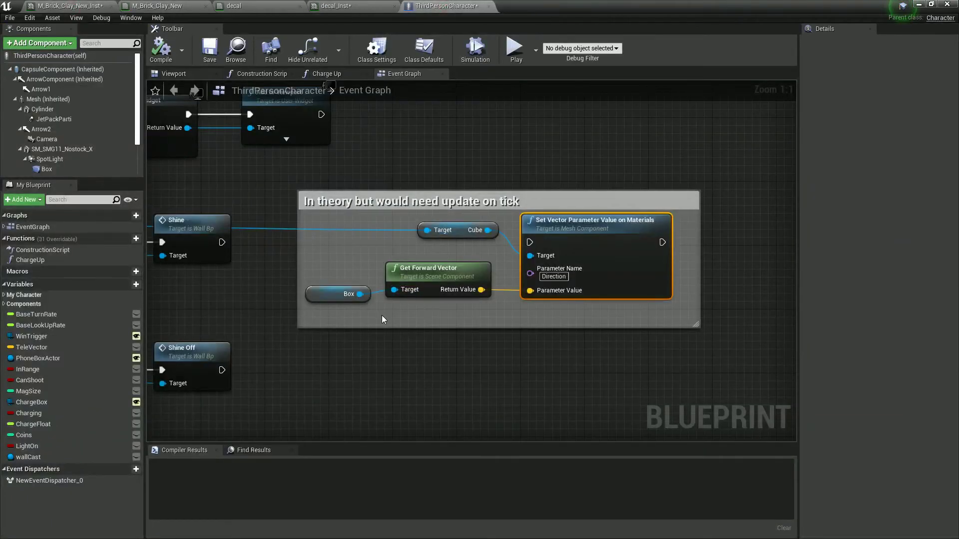
pyautogui.moveTo(371, 317); pyautogui.dragTo(532, 221)
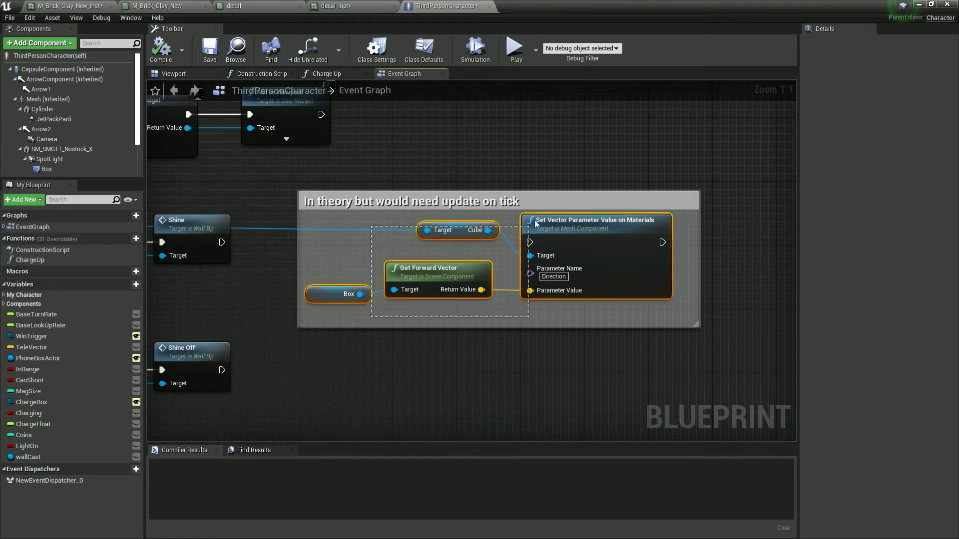
pyautogui.click(520, 309)
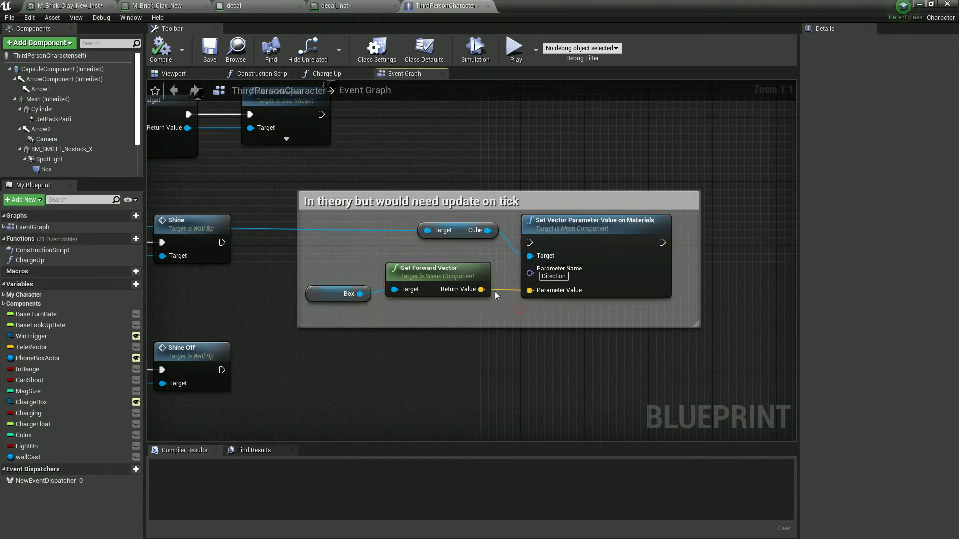
pyautogui.click(408, 202)
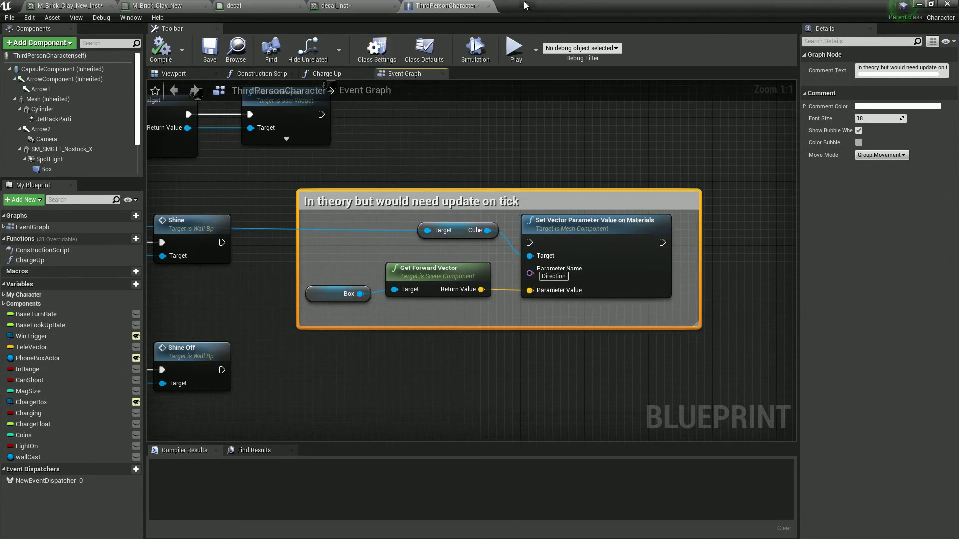
# Step: Float the blueprint editor clear of the level view and inspect the circled 13 decal on the stone floor
pyautogui.moveTo(538, 6); pyautogui.dragTo(606, 423)
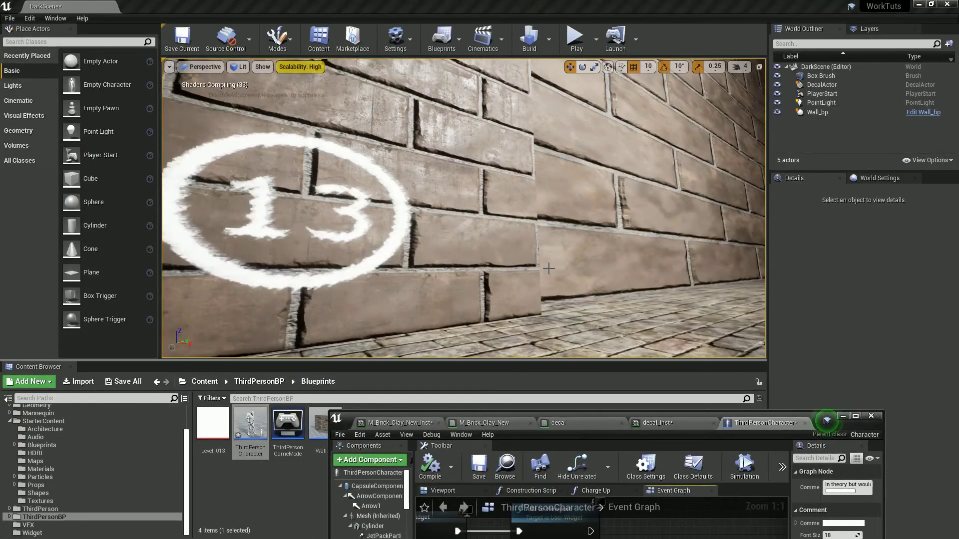
pyautogui.press('w')
pyautogui.moveTo(617, 285); pyautogui.dragTo(550, 380, button='right')
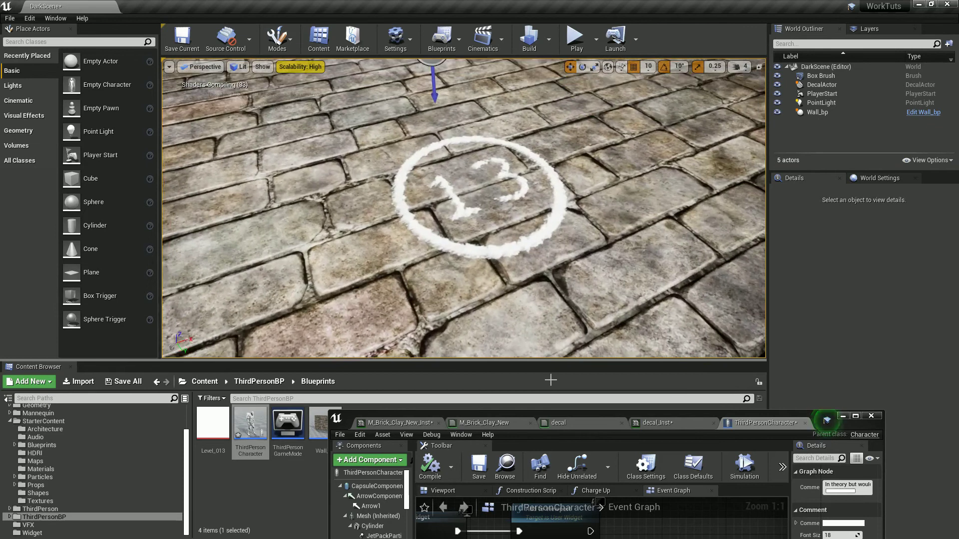
# Step: Open the decal material with its editor maximized and examine its SphereMask network through to the Emissive Color and Opacity inputs
pyautogui.click(625, 423)
pyautogui.click(855, 416)
pyautogui.moveTo(433, 183); pyautogui.dragTo(527, 266, button='right')
pyautogui.scroll(1, 501, 296)
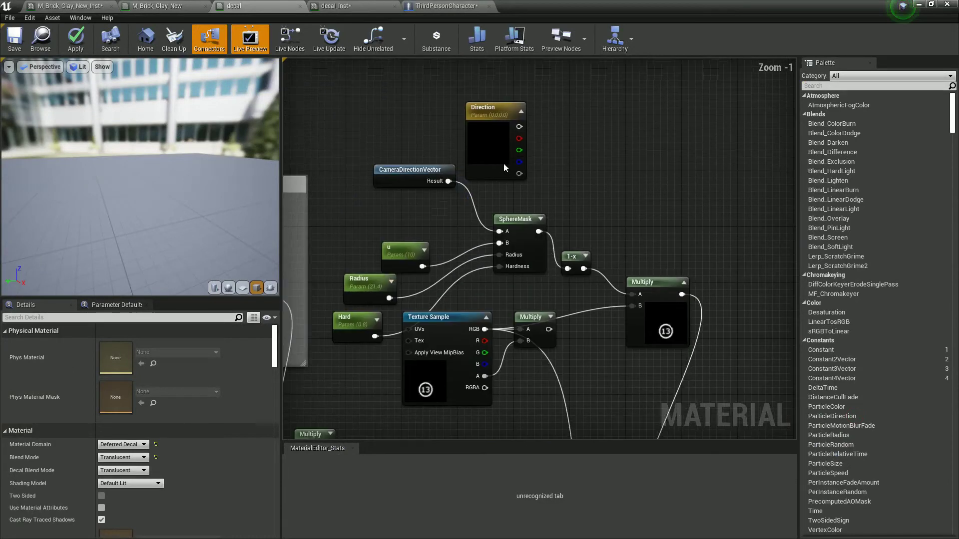
pyautogui.moveTo(450, 238); pyautogui.dragTo(459, 200, button='right')
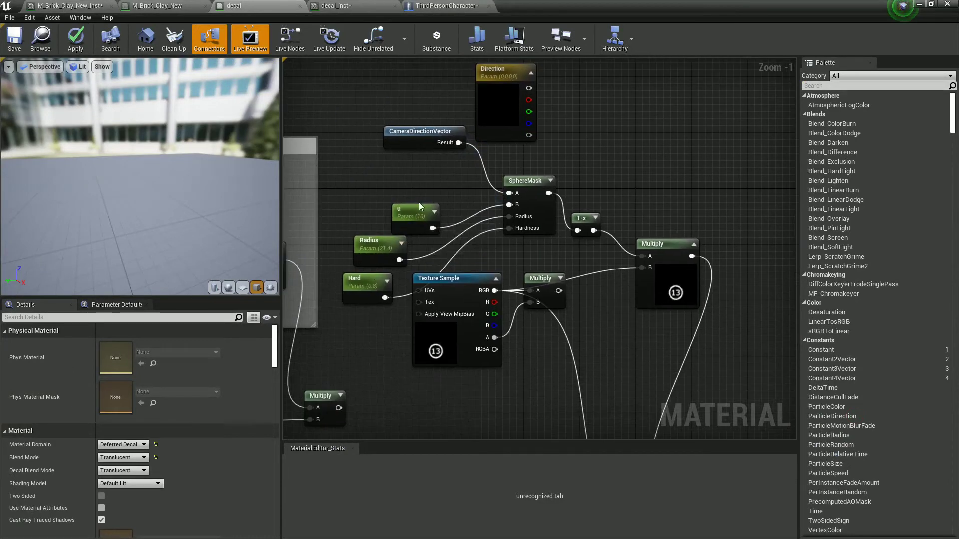
pyautogui.moveTo(553, 261); pyautogui.dragTo(574, 283, button='right')
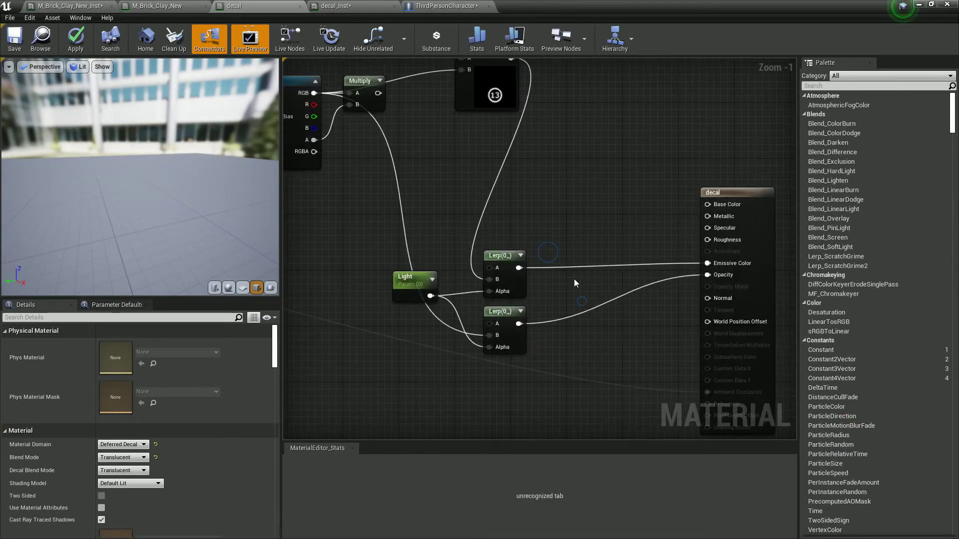
# Step: Space the Light parameter node farther from the two Lerp nodes in the decal graph, then open the decal_Inst parameters
pyautogui.click(420, 287)
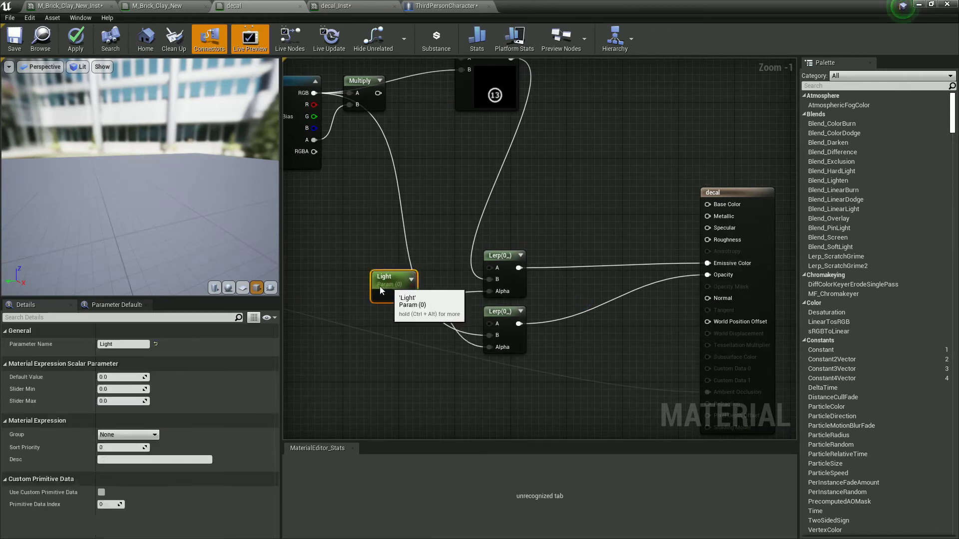
pyautogui.moveTo(419, 287); pyautogui.dragTo(382, 286)
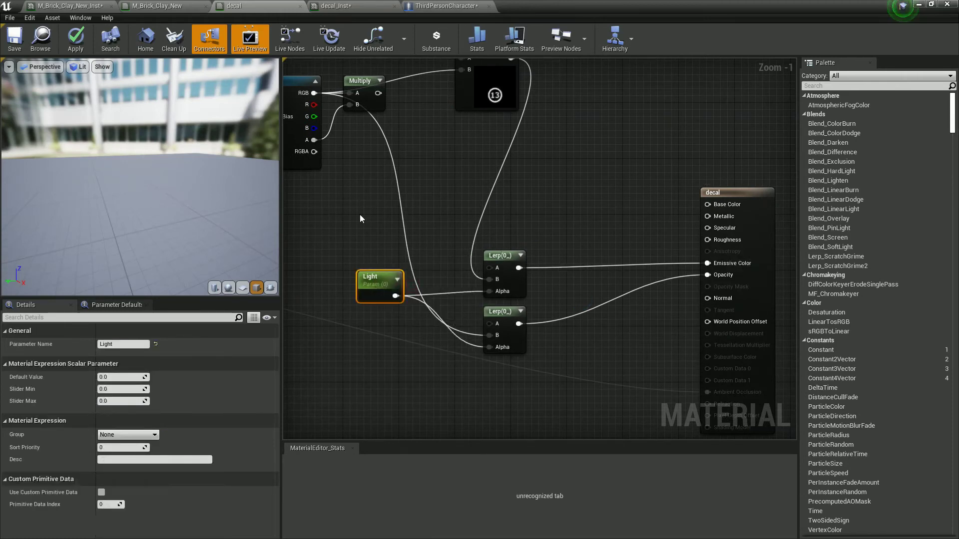
pyautogui.click(343, 6)
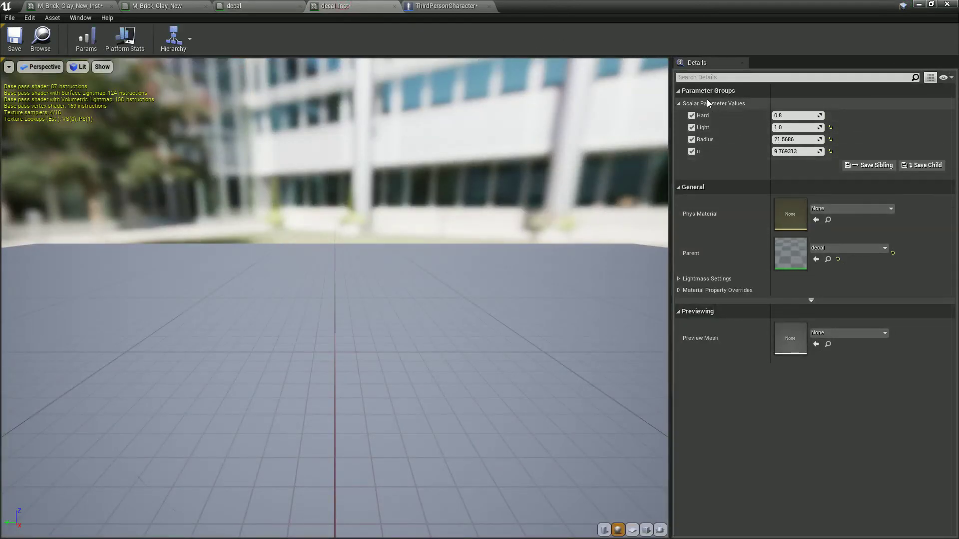
# Step: Float the decal_Inst window clear of the level view, then select and focus the DecalActor on the floor
pyautogui.moveTo(544, 7); pyautogui.dragTo(615, 400)
pyautogui.moveTo(474, 260); pyautogui.dragTo(502, 235)
pyautogui.moveTo(502, 234); pyautogui.dragTo(445, 234, button='right')
pyautogui.click(429, 166)
pyautogui.press('f')
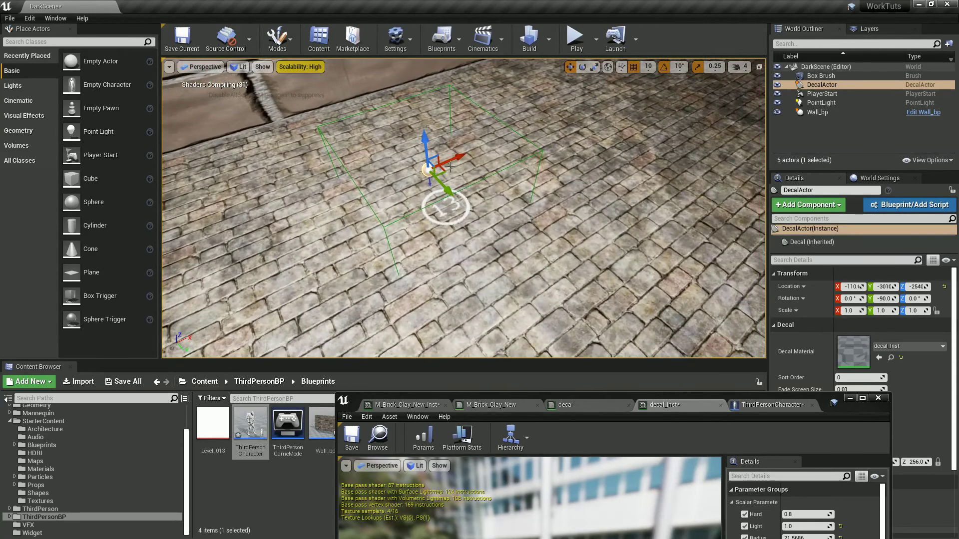
# Step: Move the DecalActor across the floor to the base of the brick wall, at about X -440 and Y -3620
pyautogui.moveTo(443, 174); pyautogui.dragTo(508, 109)
pyautogui.moveTo(376, 153)
pyautogui.mouseDown()
pyautogui.moveTo(372, 244)
pyautogui.moveTo(393, 145)
pyautogui.mouseUp()
pyautogui.moveTo(358, 260); pyautogui.dragTo(215, 187)
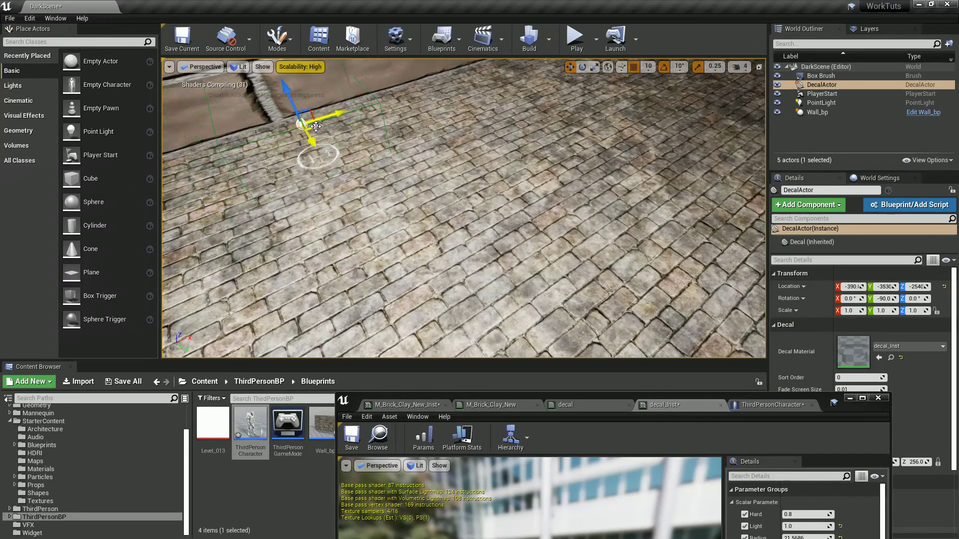
pyautogui.moveTo(336, 164); pyautogui.dragTo(319, 153)
pyautogui.moveTo(319, 153); pyautogui.dragTo(369, 159, button='right')
pyautogui.moveTo(459, 181); pyautogui.dragTo(414, 110)
pyautogui.moveTo(424, 111); pyautogui.dragTo(499, 148, button='right')
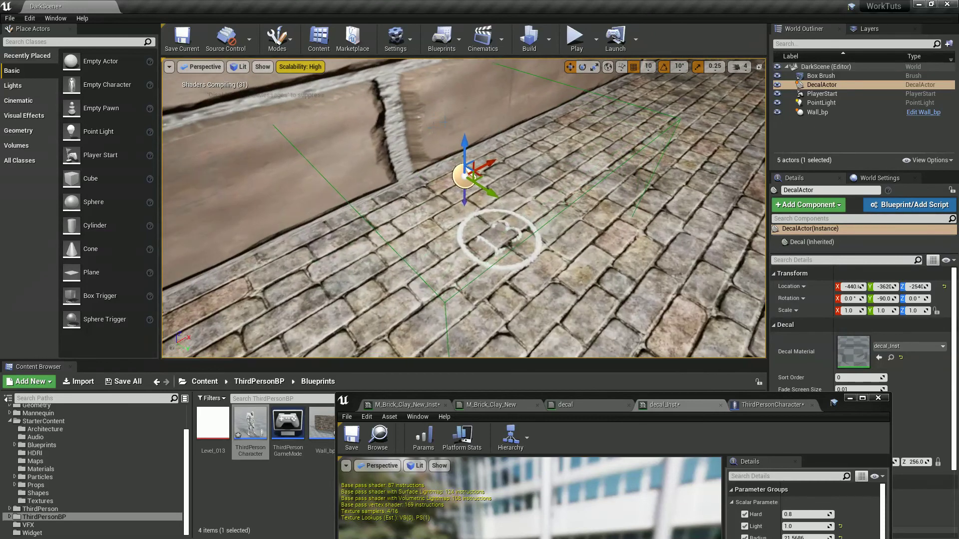
# Step: Rotate the DecalActor about 90 degrees to project onto the brick wall and raise it to about Z -2320
pyautogui.press('e')
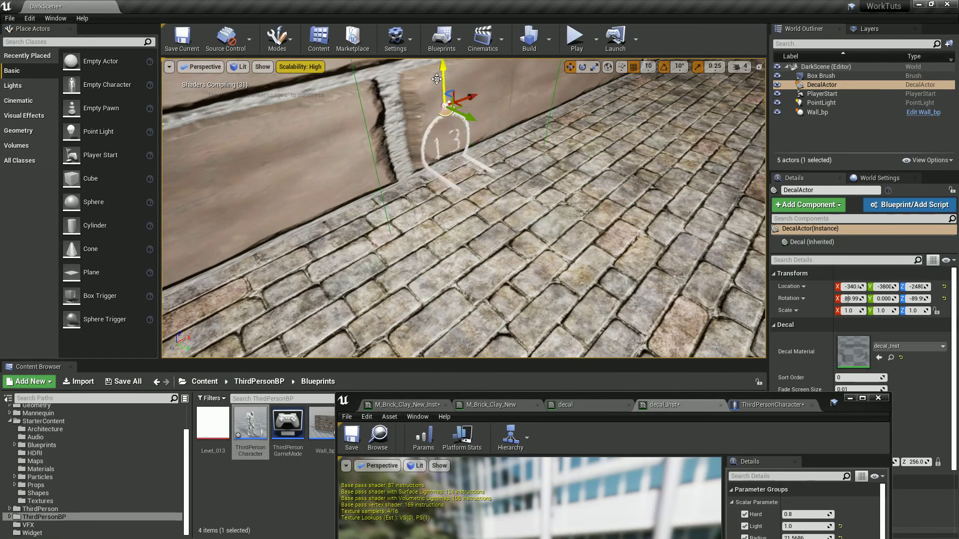
pyautogui.press('f')
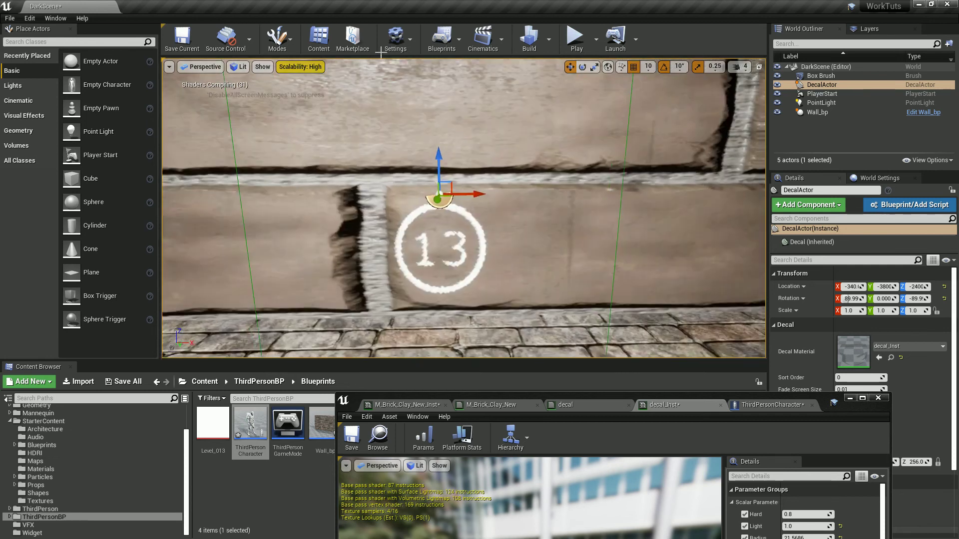
pyautogui.moveTo(452, 183); pyautogui.dragTo(452, 115)
pyautogui.moveTo(558, 178)
pyautogui.mouseDown(button='right')
pyautogui.moveTo(530, 177)
pyautogui.moveTo(558, 177)
pyautogui.mouseUp(button='right')
pyautogui.press('f')
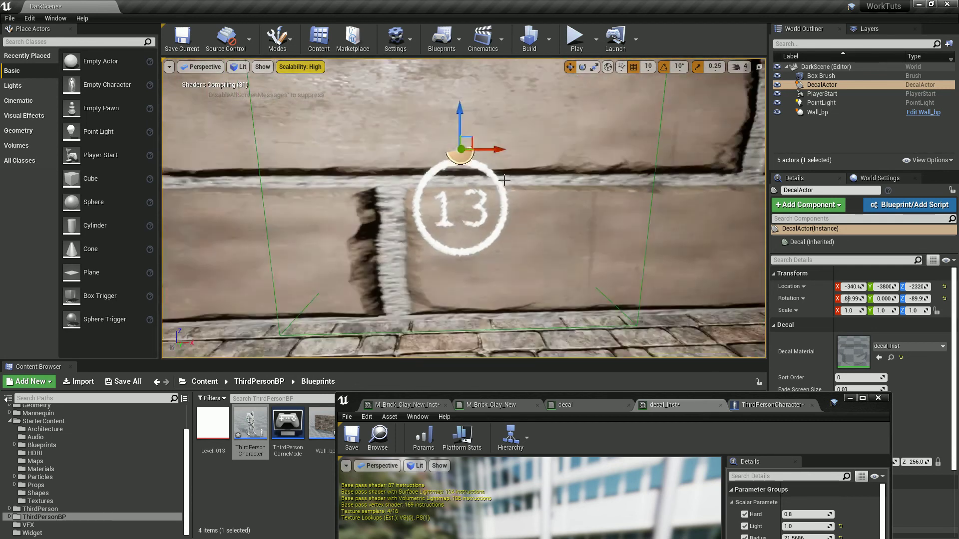
pyautogui.scroll(-3, 505, 181)
pyautogui.moveTo(504, 180); pyautogui.dragTo(492, 178, button='right')
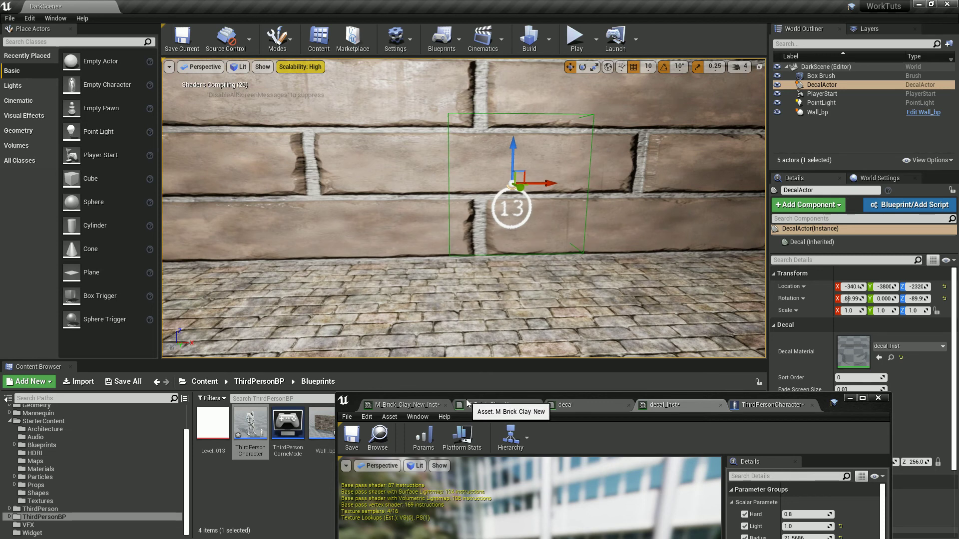
pyautogui.press('f')
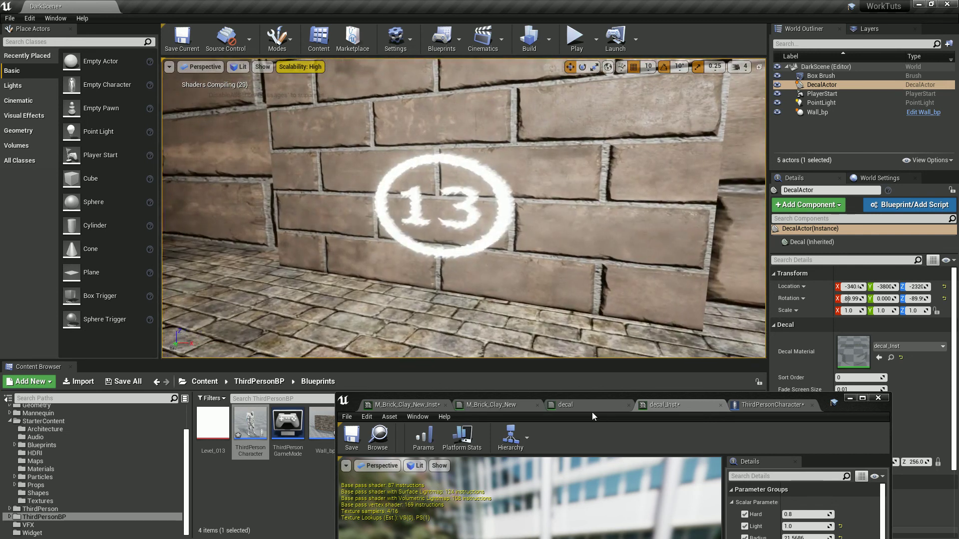
# Step: Reopen ThirdPersonCharacter with its editor maximized and examine the SpotLight's Box collision volume in the blueprint's 3D view
pyautogui.click(779, 405)
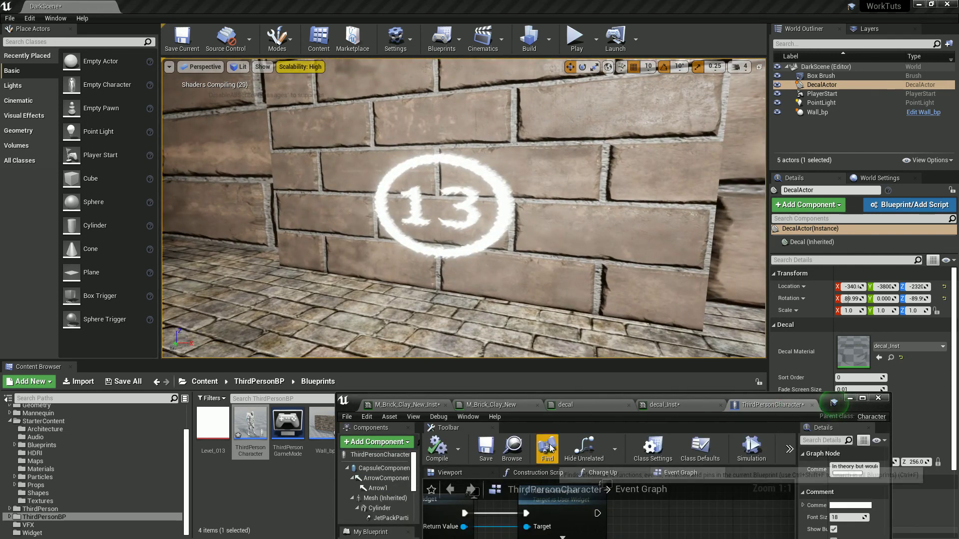
pyautogui.click(864, 400)
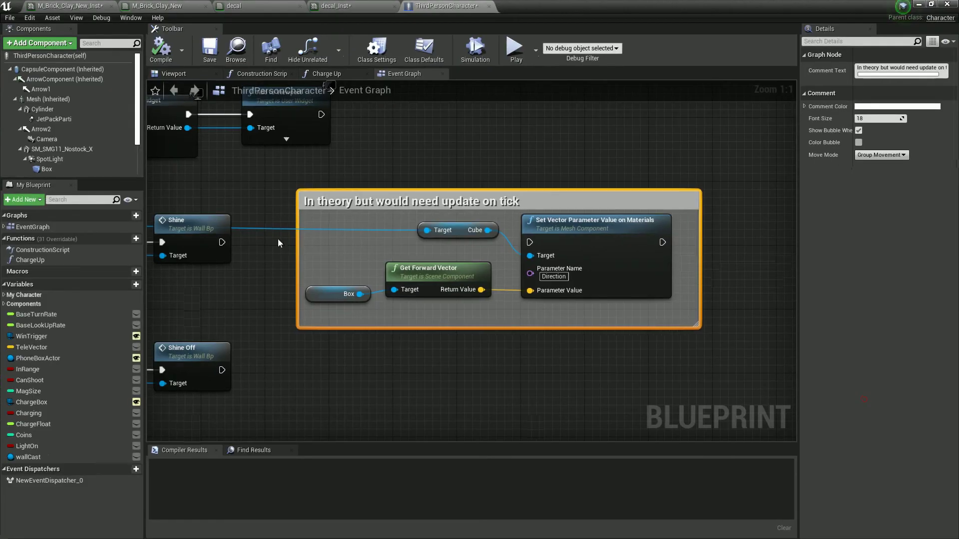
pyautogui.click(46, 159)
pyautogui.click(46, 169)
pyautogui.click(198, 74)
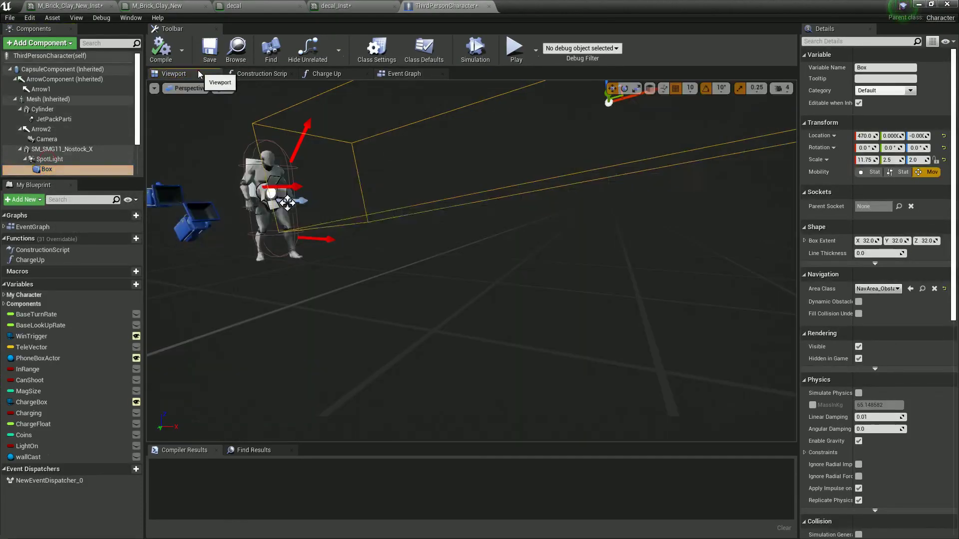
pyautogui.press('f')
pyautogui.scroll(-5, 519, 169)
pyautogui.scroll(5, 524, 168)
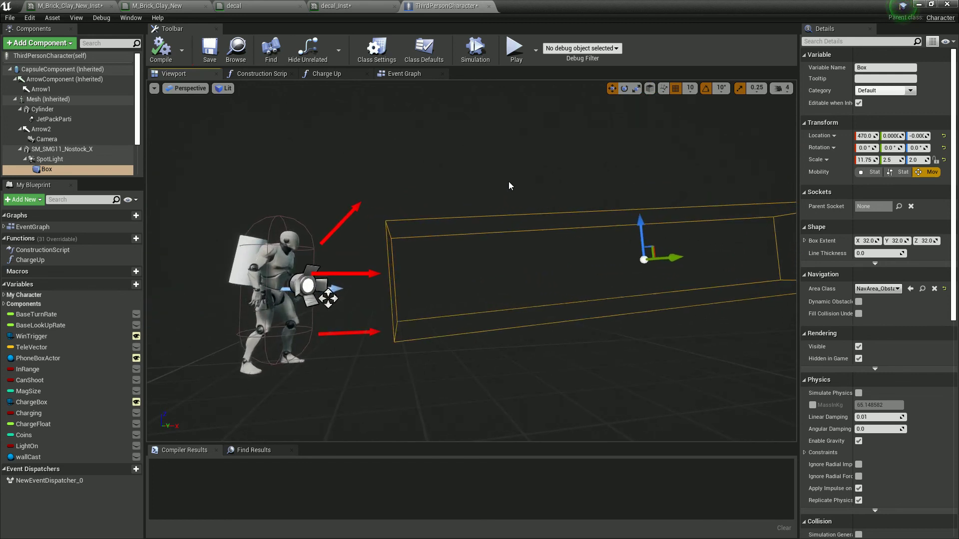